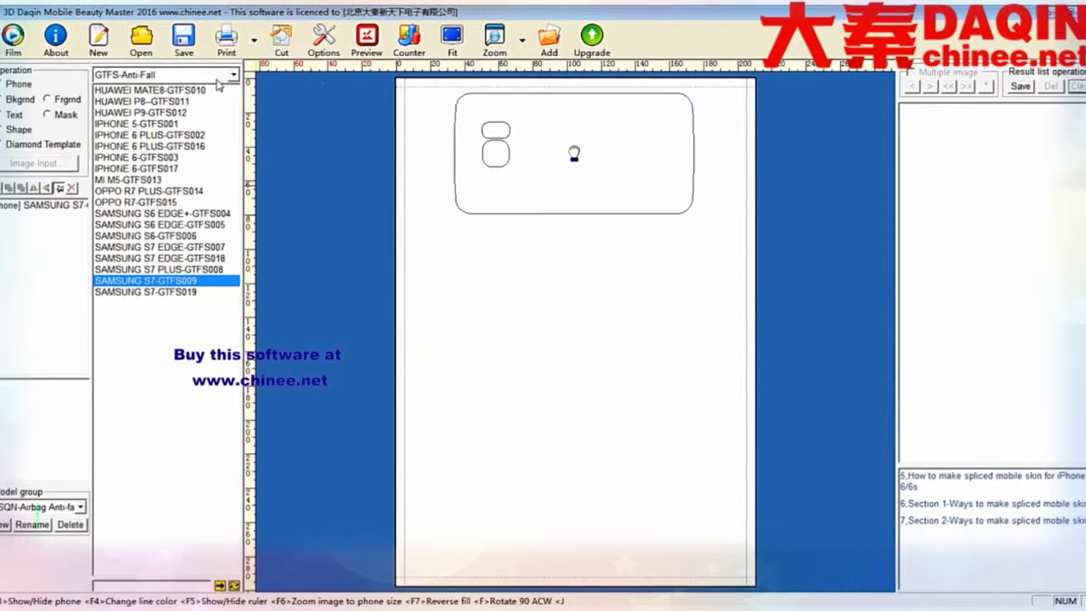
Add the IPHONE 6-DDFHFS002 outline from the FHFS-Anti-slip antifall models, rotate it 90 degrees and place it directly below the Samsung outline
{"action": "left_click", "coordinate": [235, 77]}
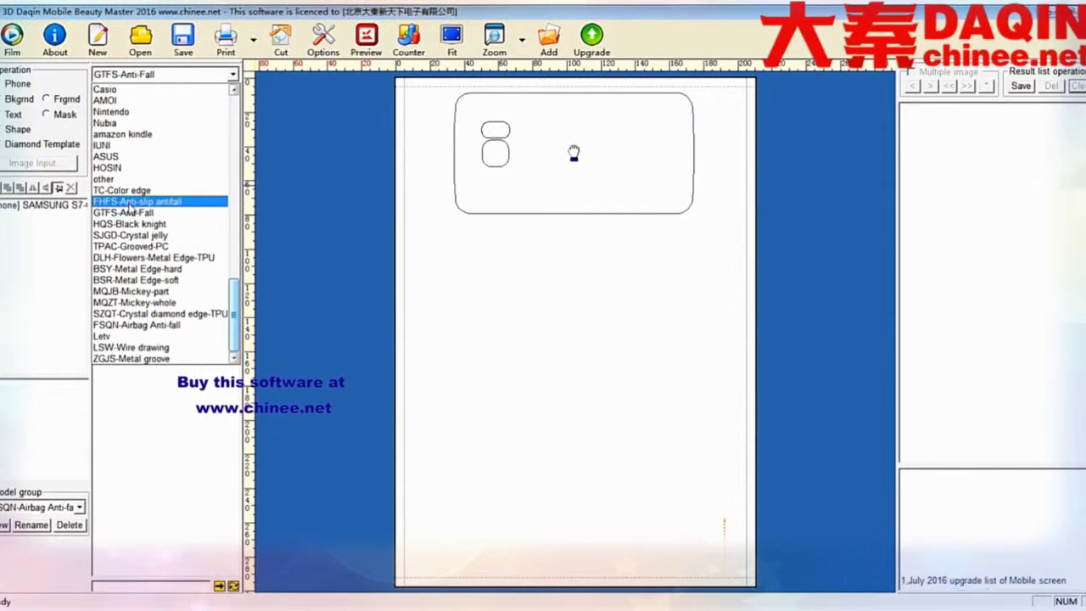
{"action": "left_click", "coordinate": [107, 203]}
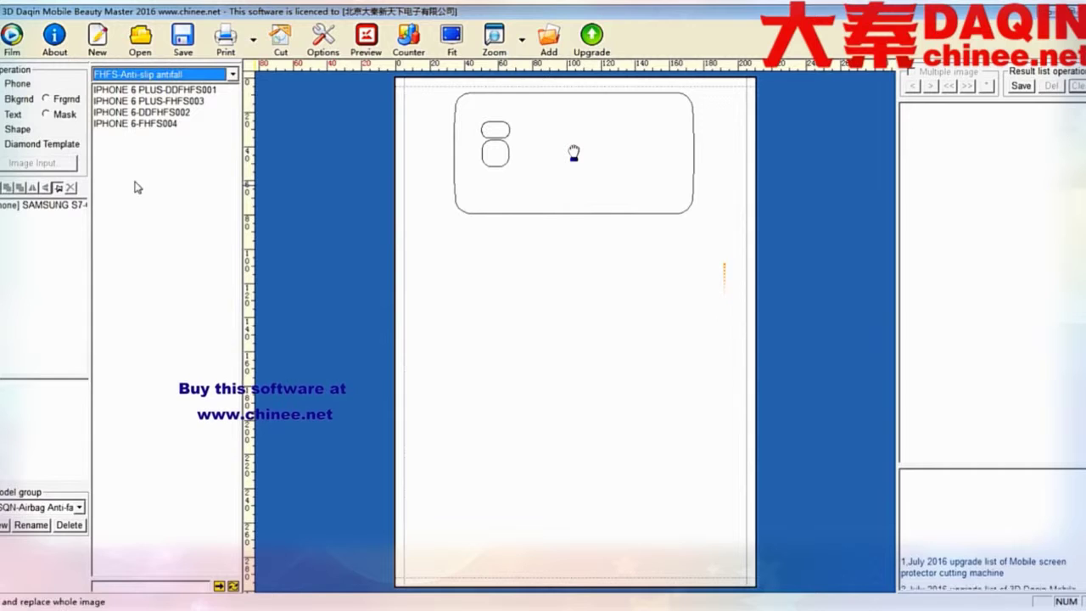
{"action": "double_click", "coordinate": [141, 115]}
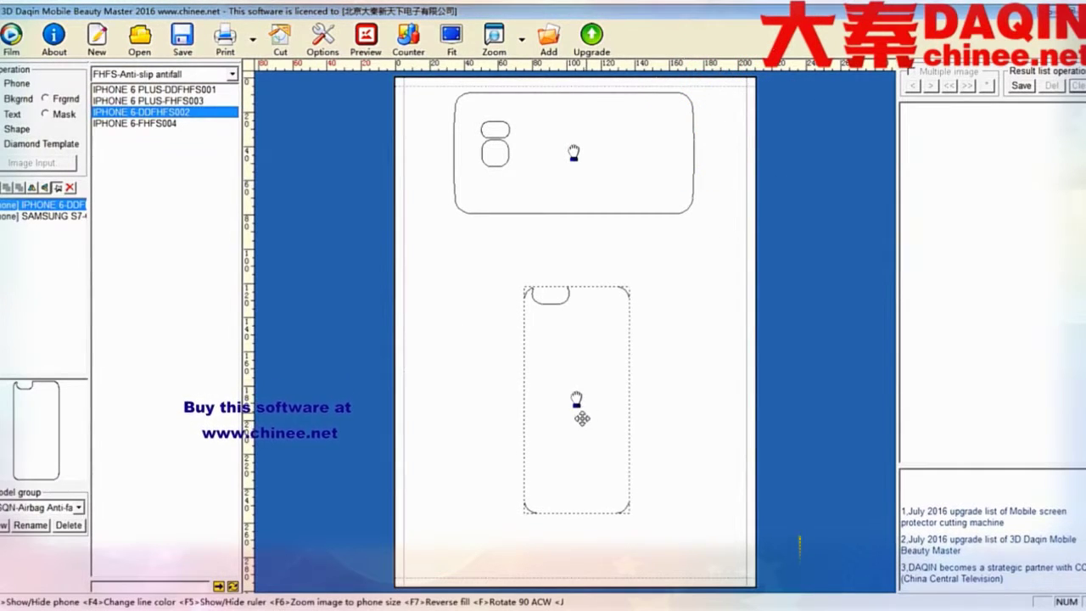
{"action": "key", "text": "f"}
{"action": "left_click_drag", "start_coordinate": [585, 410], "coordinate": [585, 290]}
{"action": "left_click", "coordinate": [540, 358]}
Add a second IPHONE 6-DDFHFS002 outline, rotate it 90 degrees and place it at the lower end of the page
{"action": "double_click", "coordinate": [141, 113]}
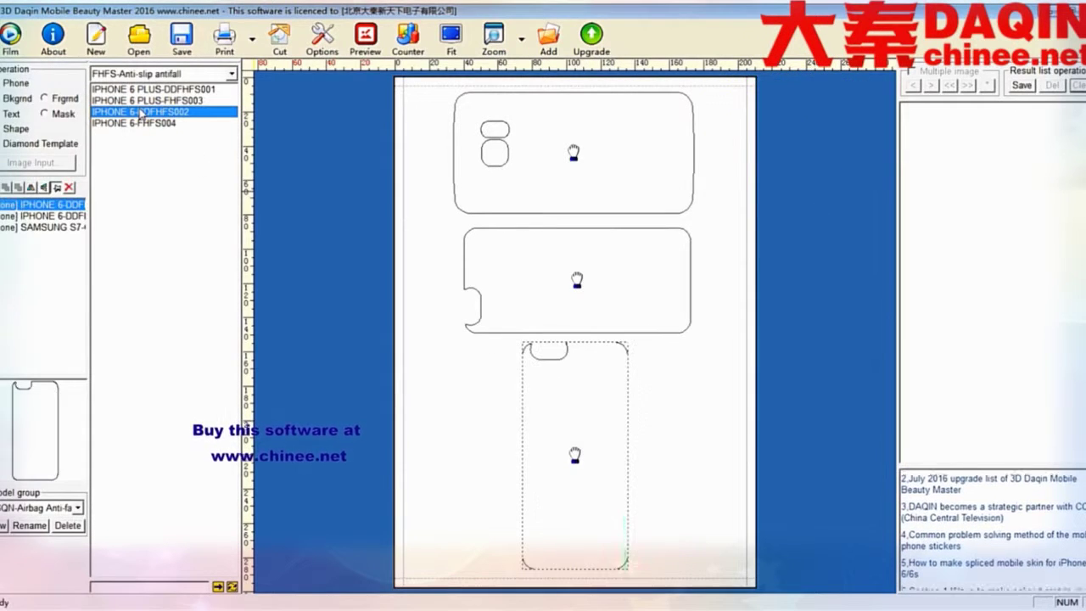
{"action": "key", "text": "f"}
{"action": "left_click_drag", "start_coordinate": [582, 468], "coordinate": [582, 519]}
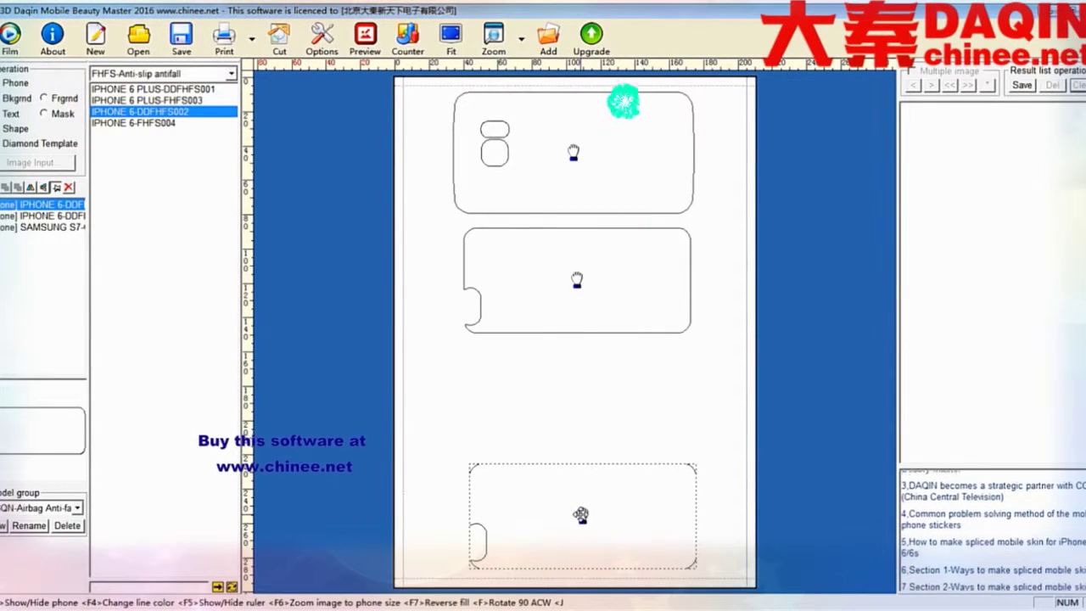
{"action": "left_click", "coordinate": [565, 444]}
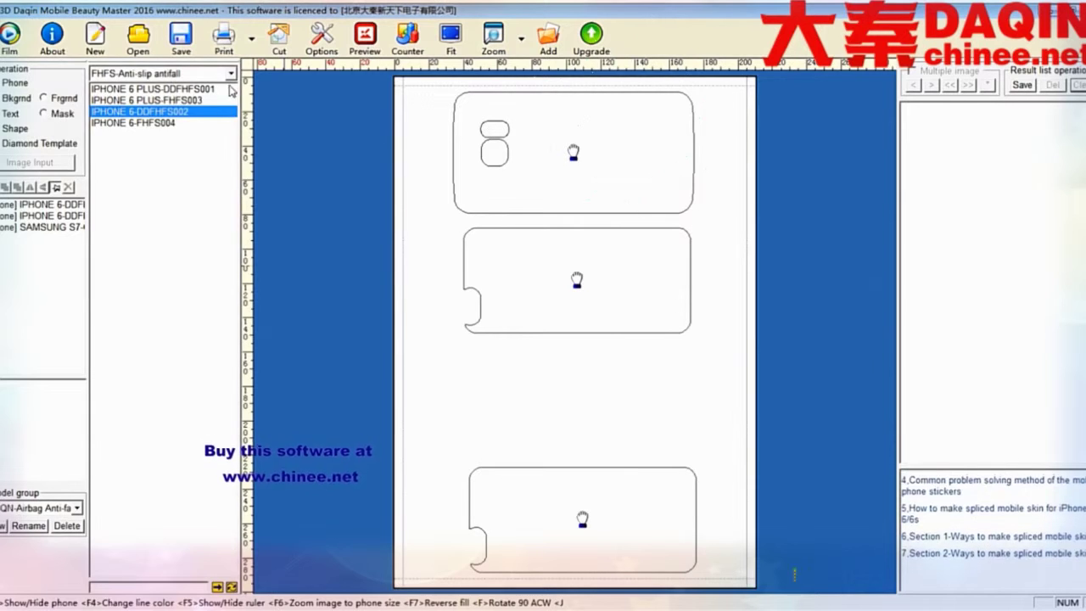
Add the IPHONE 6-GTFS003 outline from the GTFS-Anti-Fall models, rotated 90 degrees, in the gap between the two iPhone outlines
{"action": "left_click", "coordinate": [231, 73]}
{"action": "left_click", "coordinate": [167, 217]}
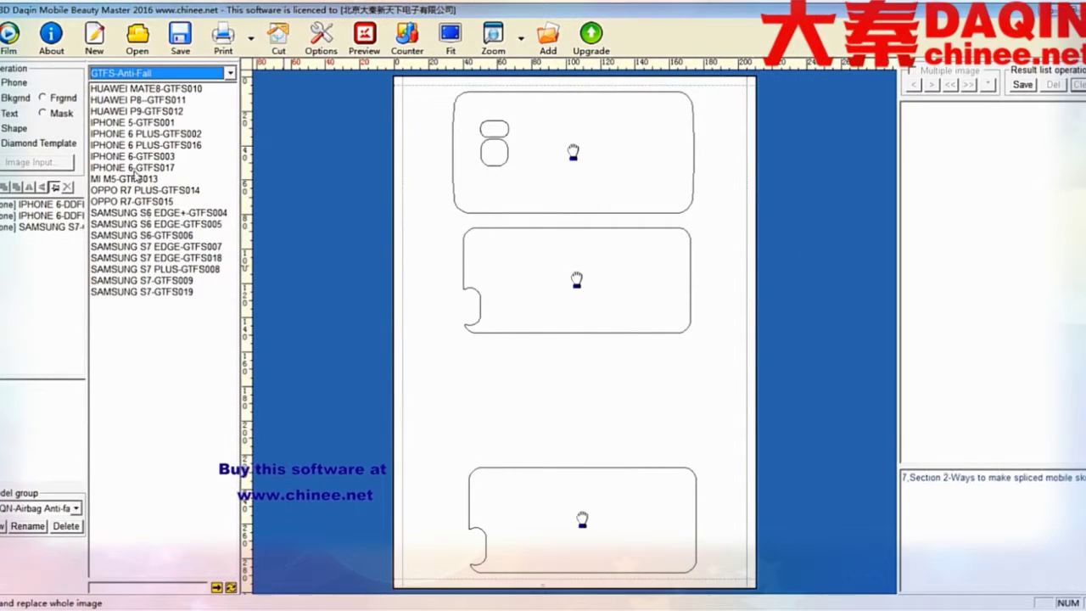
{"action": "double_click", "coordinate": [132, 156]}
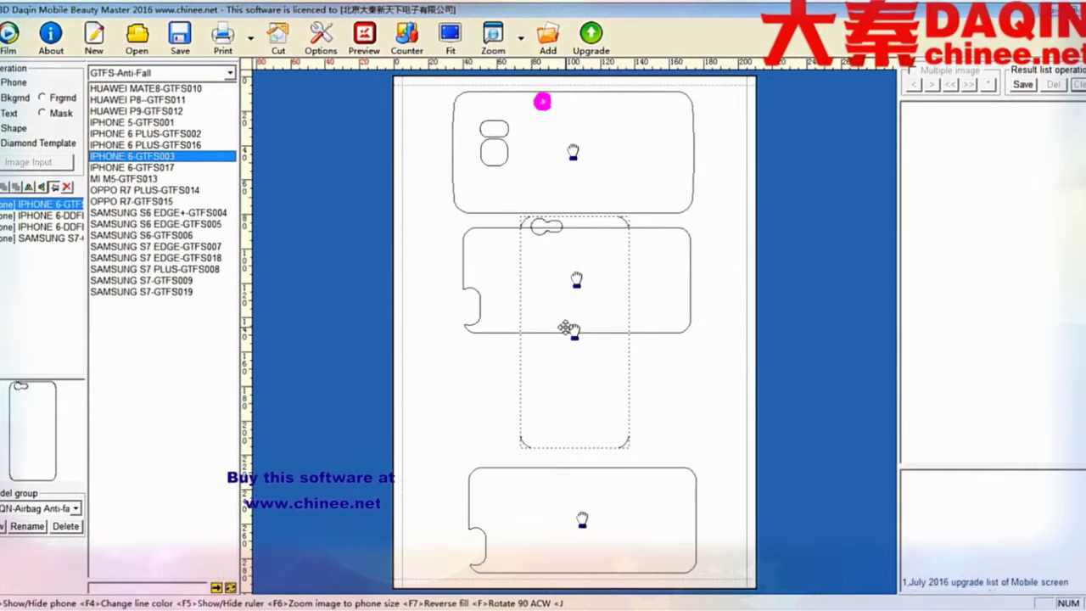
{"action": "left_click_drag", "start_coordinate": [566, 329], "coordinate": [570, 397]}
{"action": "key", "text": "f"}
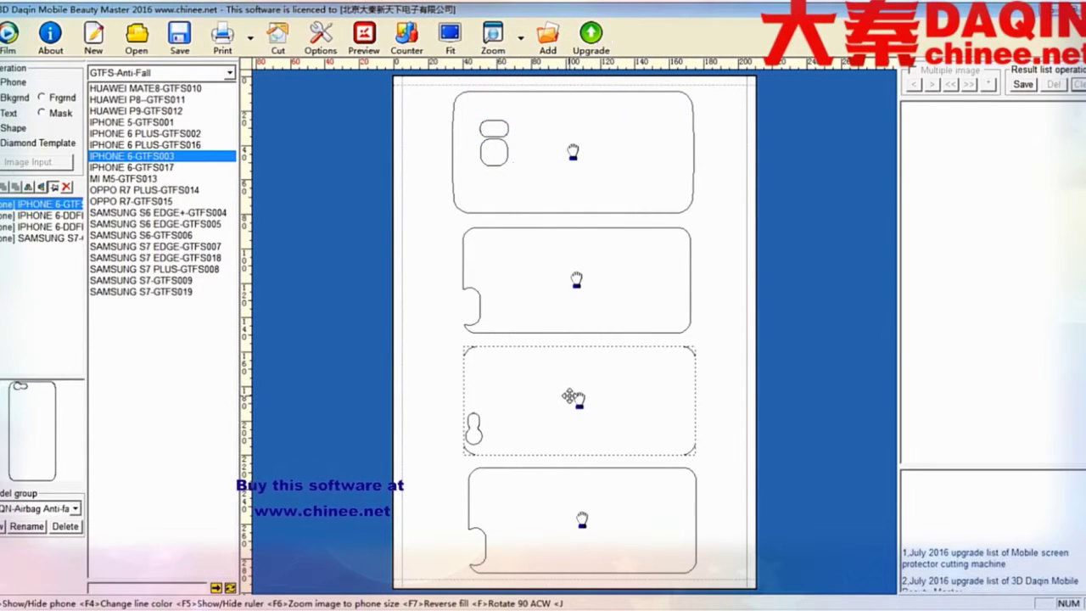
Nudge the lowest, the Samsung and the second phone outlines so that all four are aligned and evenly spaced
{"action": "left_click", "coordinate": [581, 526]}
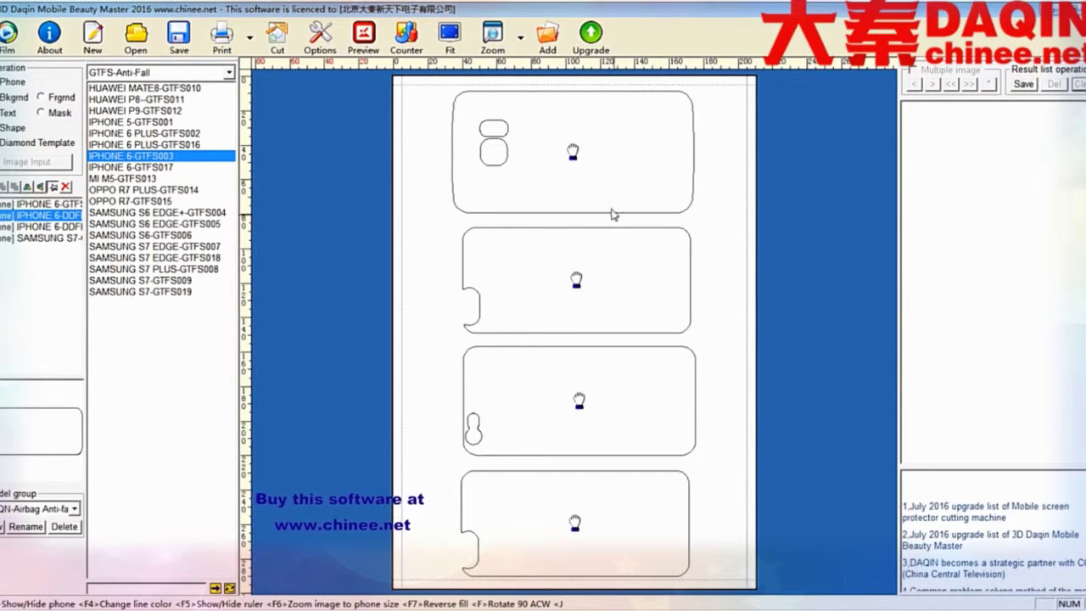
{"action": "left_click_drag", "start_coordinate": [569, 151], "coordinate": [575, 154]}
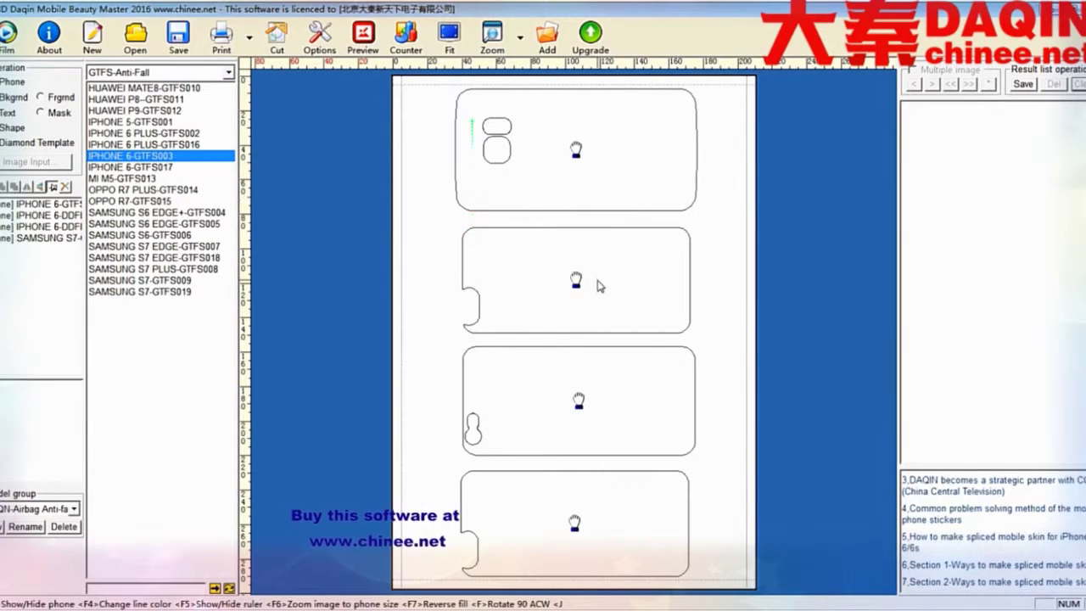
{"action": "left_click", "coordinate": [645, 330]}
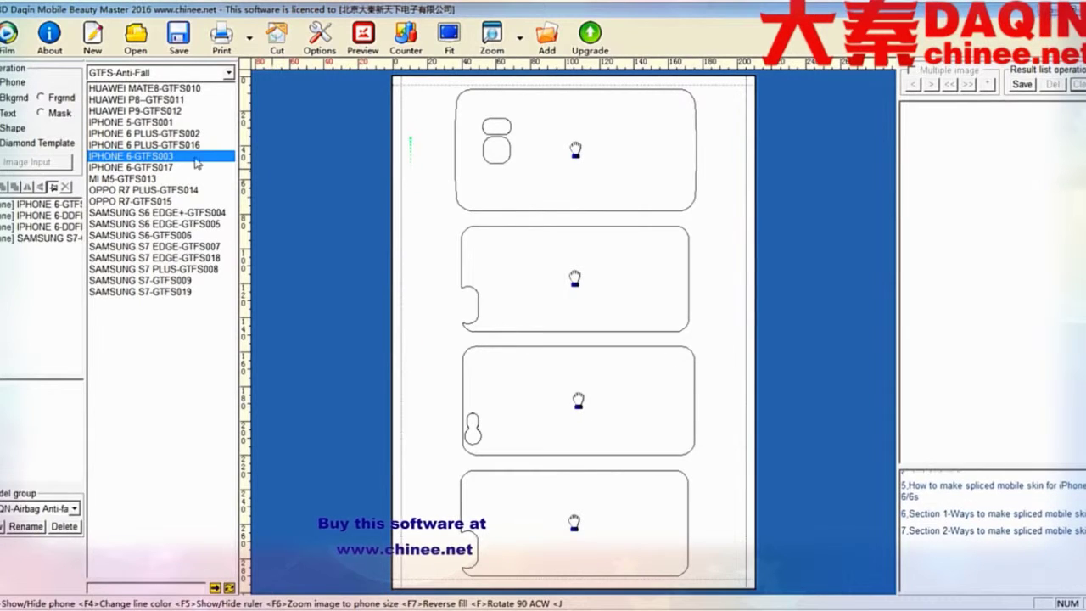
Switch to background images and load sy_66814343466.jpg from the desktop for image processing
{"action": "left_click", "coordinate": [7, 112]}
{"action": "left_click", "coordinate": [151, 174]}
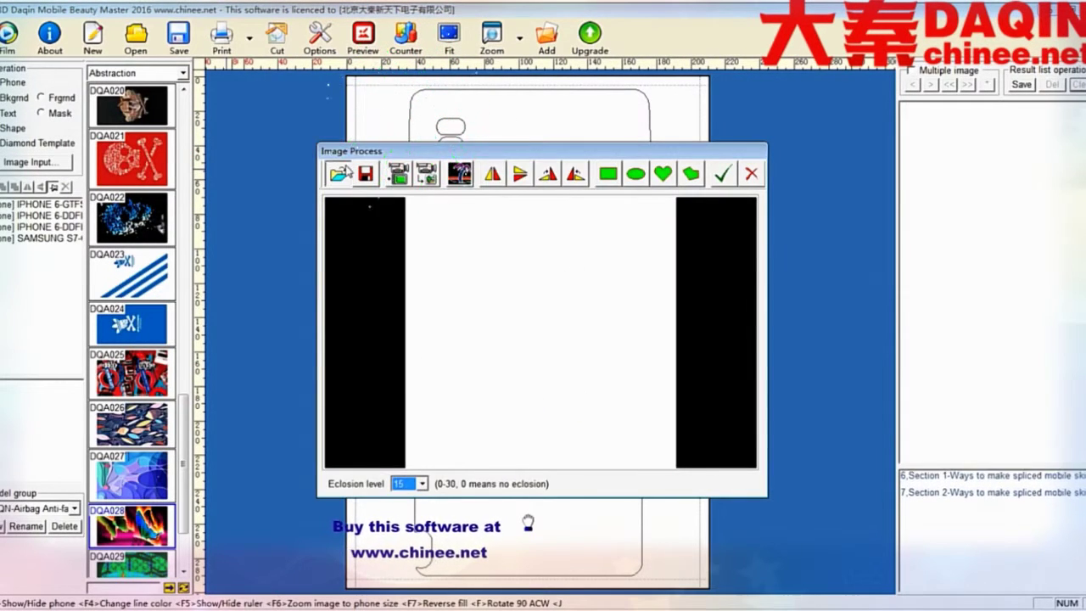
{"action": "left_click", "coordinate": [342, 172]}
{"action": "left_click_drag", "start_coordinate": [682, 227], "coordinate": [683, 278]}
{"action": "left_click", "coordinate": [466, 233]}
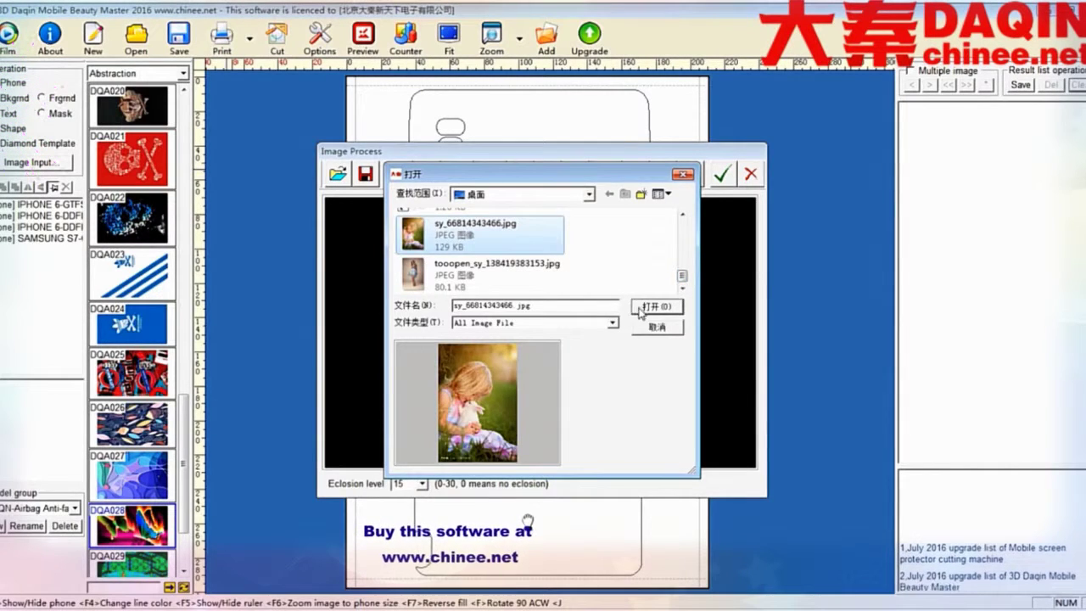
{"action": "left_click", "coordinate": [654, 307]}
Rotate the photo 90 degrees counterclockwise, crop it with a full-width rectangle around the girl and rabbit, and insert it as background
{"action": "left_click", "coordinate": [576, 176]}
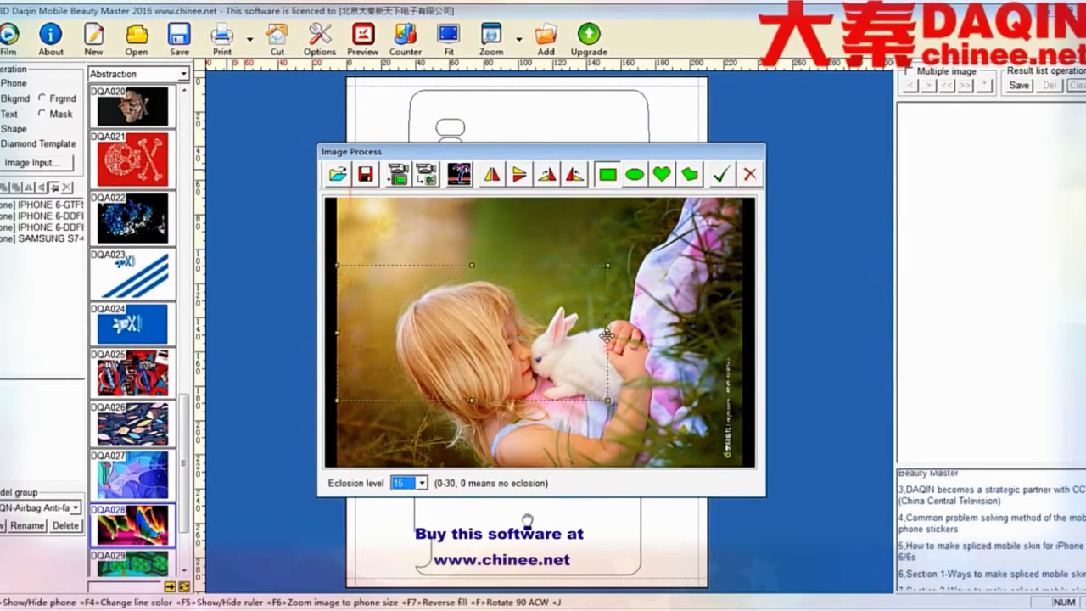
{"action": "left_click_drag", "start_coordinate": [609, 333], "coordinate": [741, 333]}
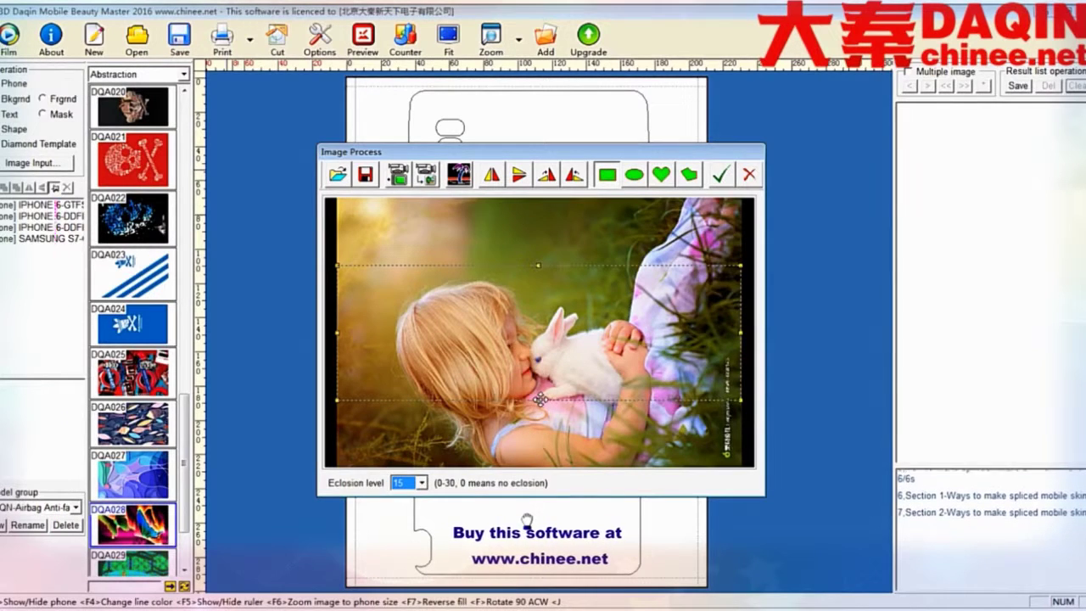
{"action": "left_click_drag", "start_coordinate": [539, 399], "coordinate": [538, 462]}
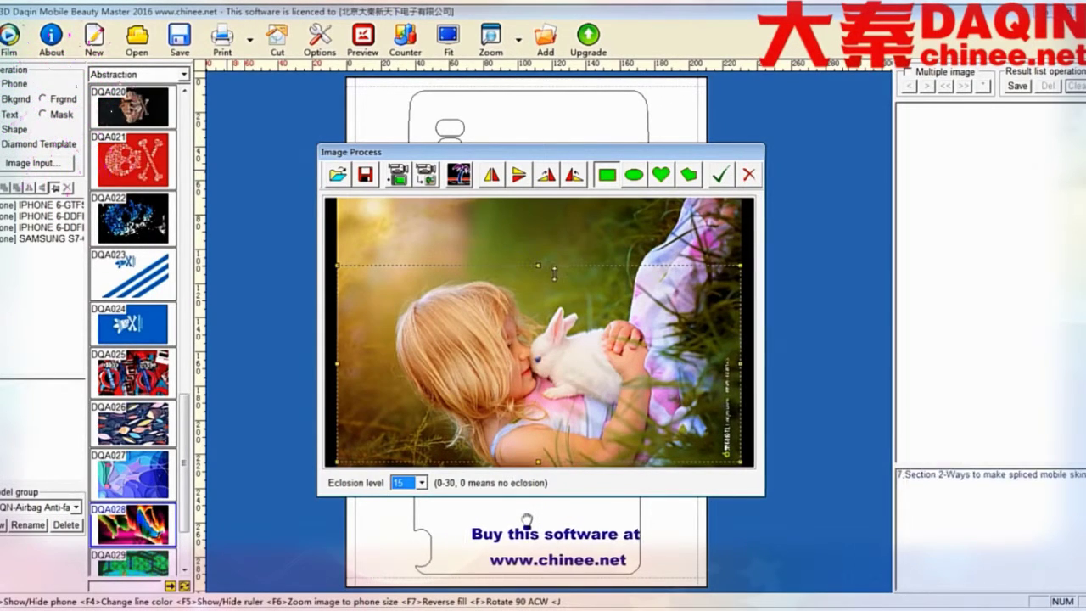
{"action": "left_click_drag", "start_coordinate": [535, 268], "coordinate": [539, 255]}
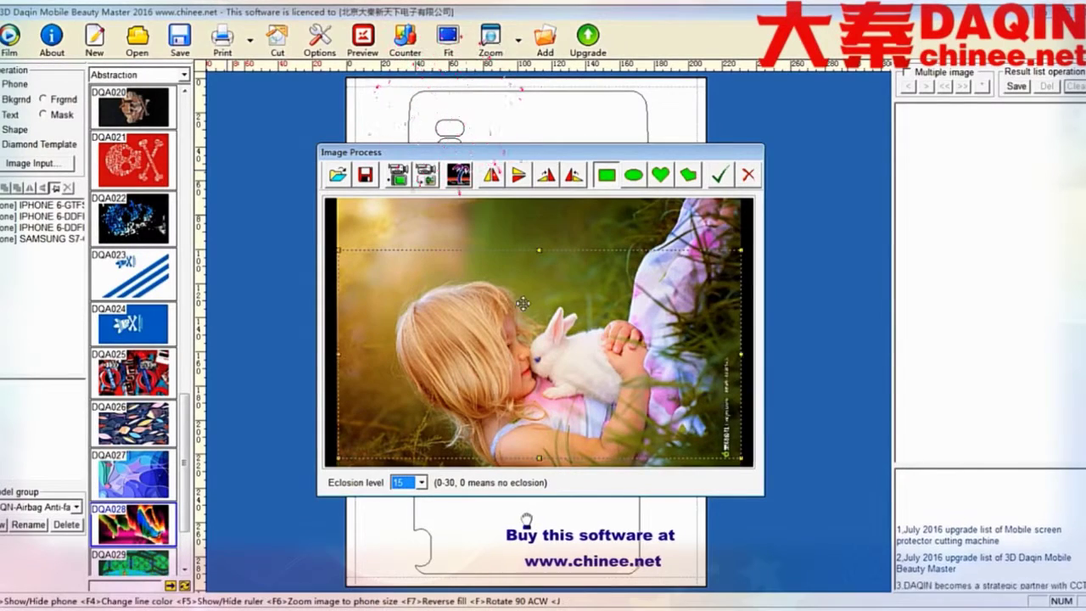
{"action": "left_click", "coordinate": [720, 174]}
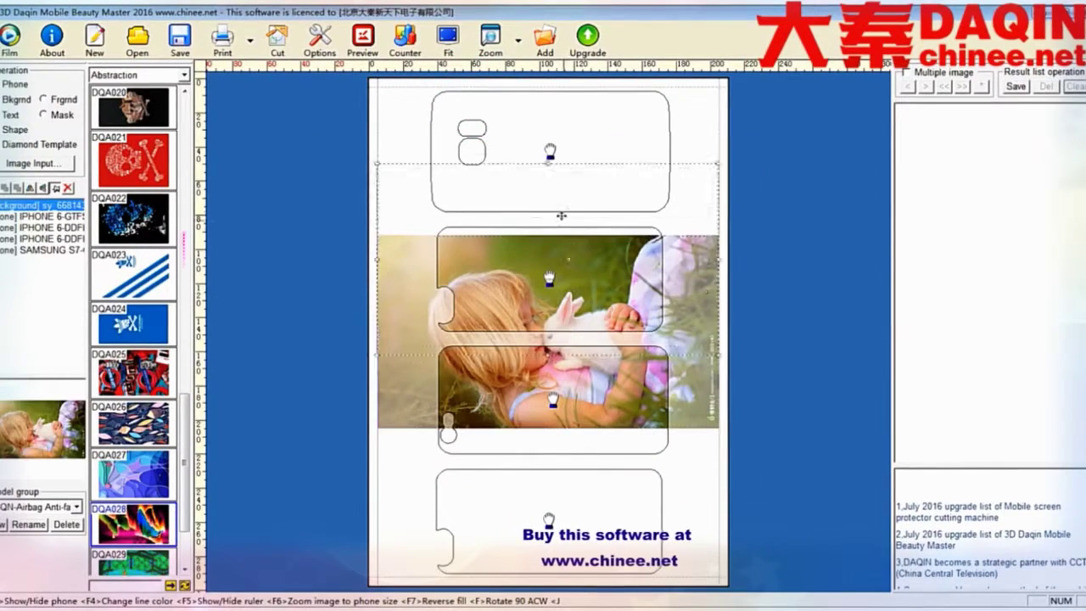
Move the girl and rabbit photo onto the Samsung outline and scale it down to just cover the outline
{"action": "left_click", "coordinate": [552, 148]}
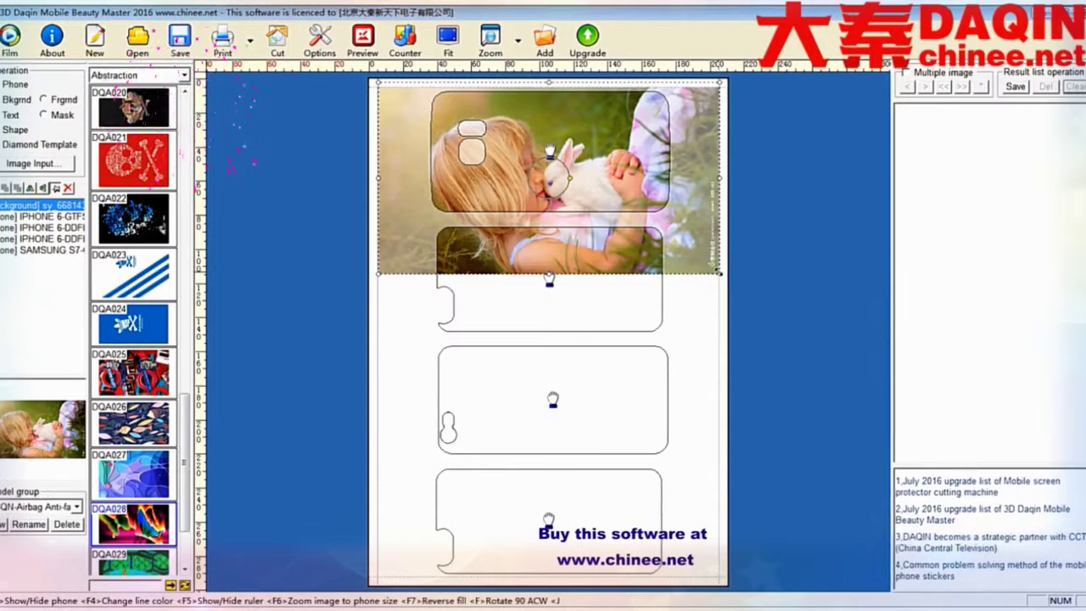
{"action": "key", "text": "F6"}
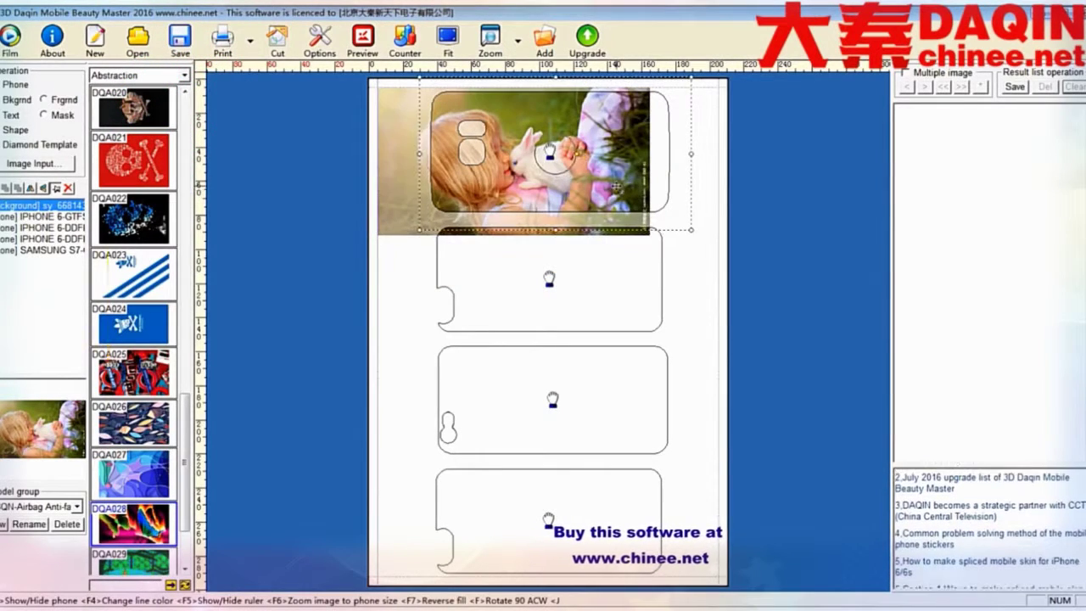
{"action": "left_click_drag", "start_coordinate": [622, 194], "coordinate": [620, 188]}
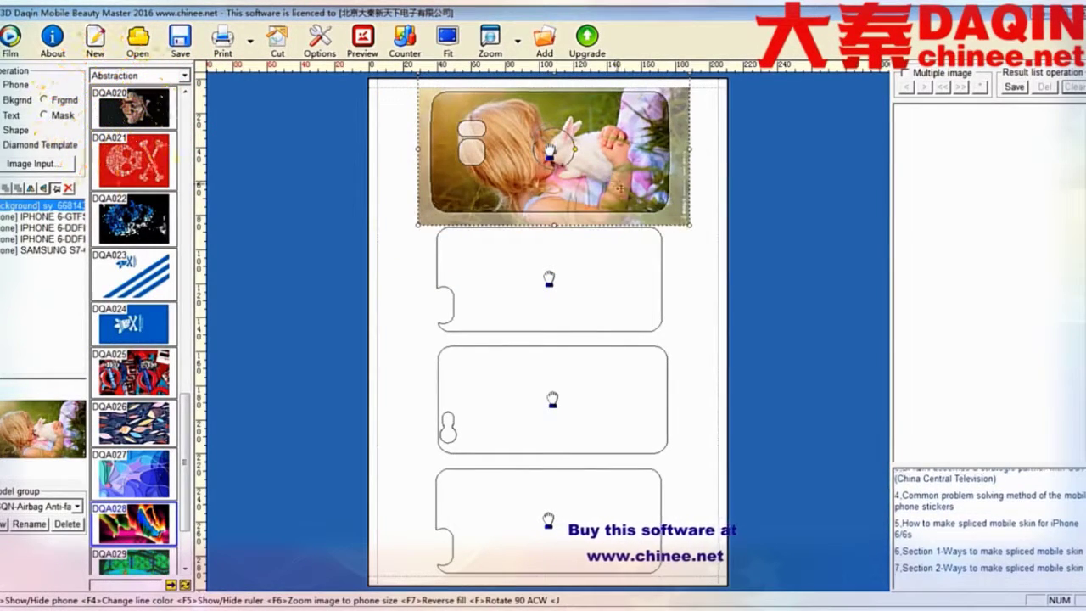
{"action": "left_click_drag", "start_coordinate": [683, 219], "coordinate": [650, 210]}
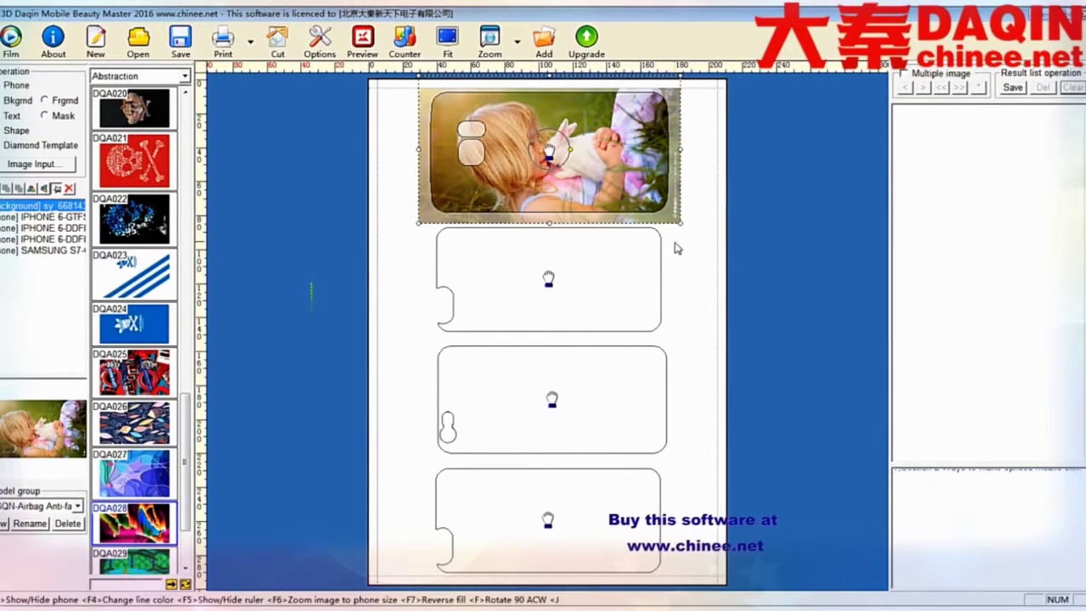
{"action": "left_click", "coordinate": [651, 251]}
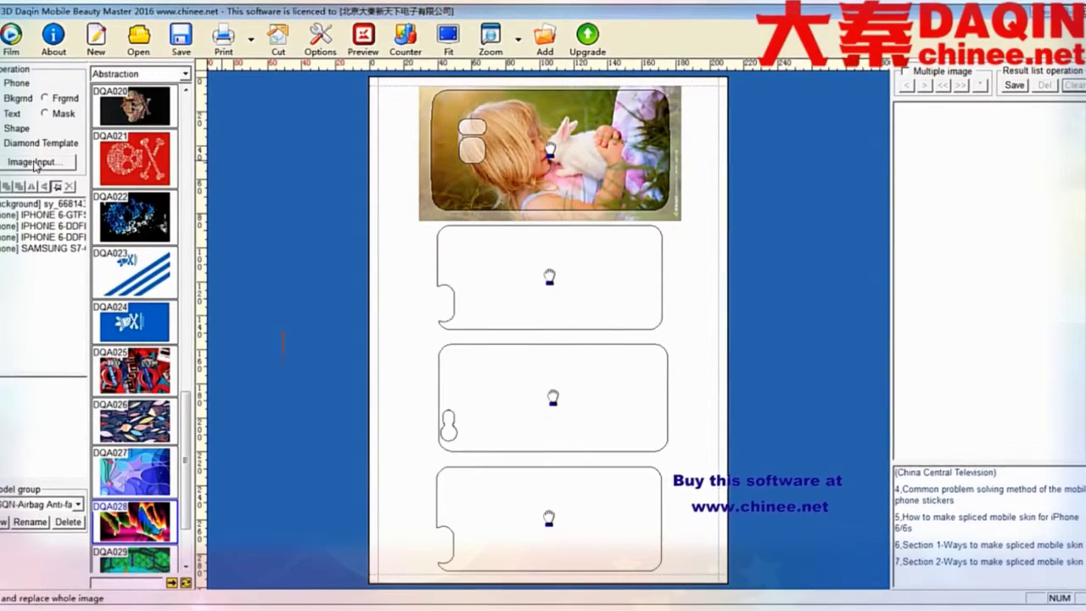
Load tooopen_sy_138419383153.jpg from the desktop as another background image for processing
{"action": "left_click", "coordinate": [36, 162]}
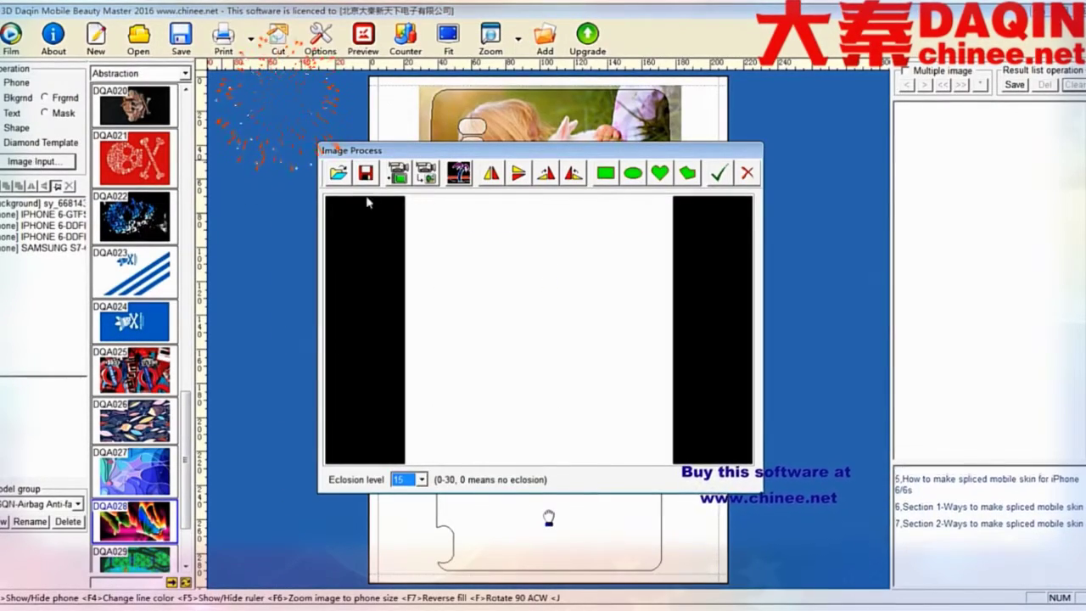
{"action": "left_click", "coordinate": [337, 173]}
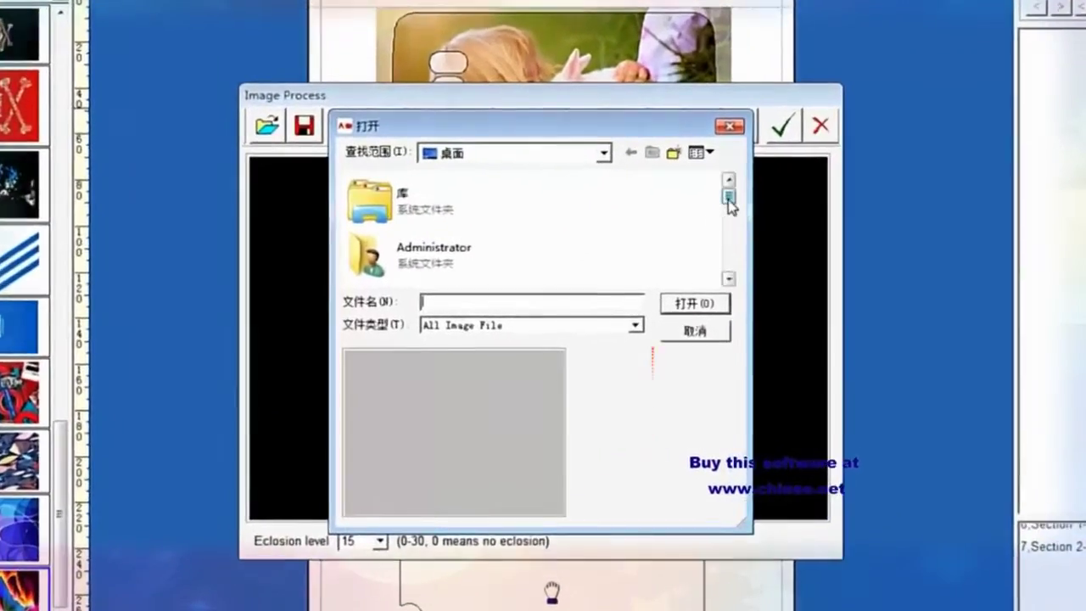
{"action": "left_click_drag", "start_coordinate": [728, 201], "coordinate": [754, 263]}
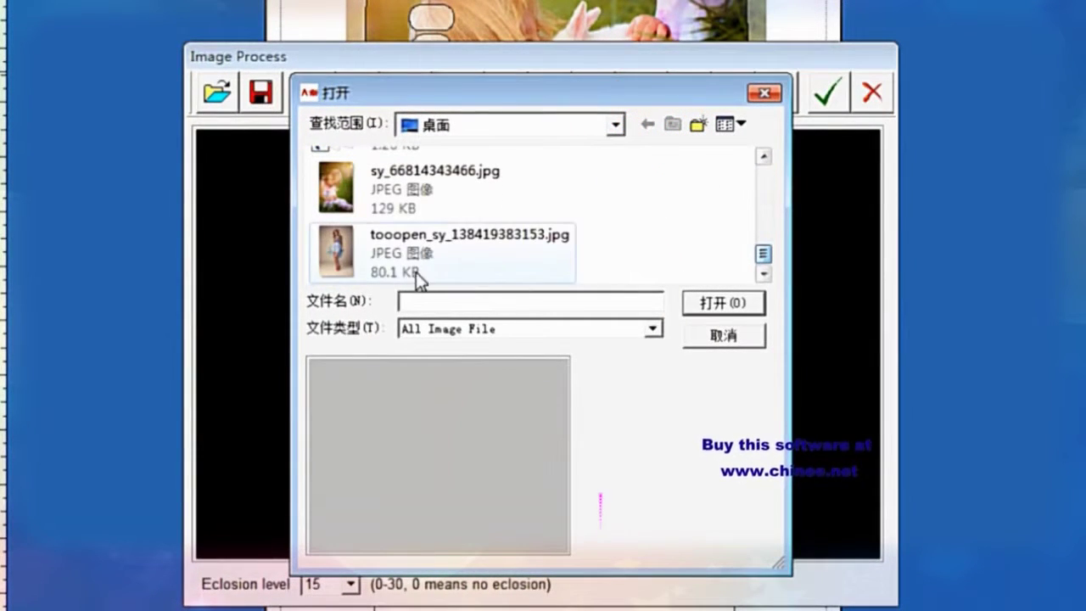
{"action": "left_click", "coordinate": [392, 265]}
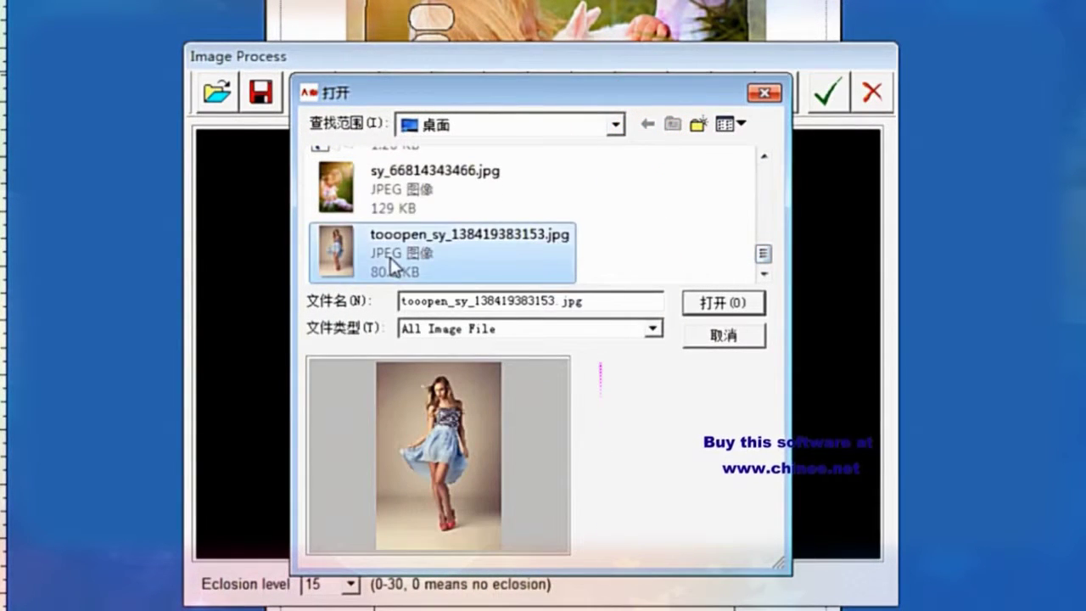
{"action": "left_click", "coordinate": [720, 315]}
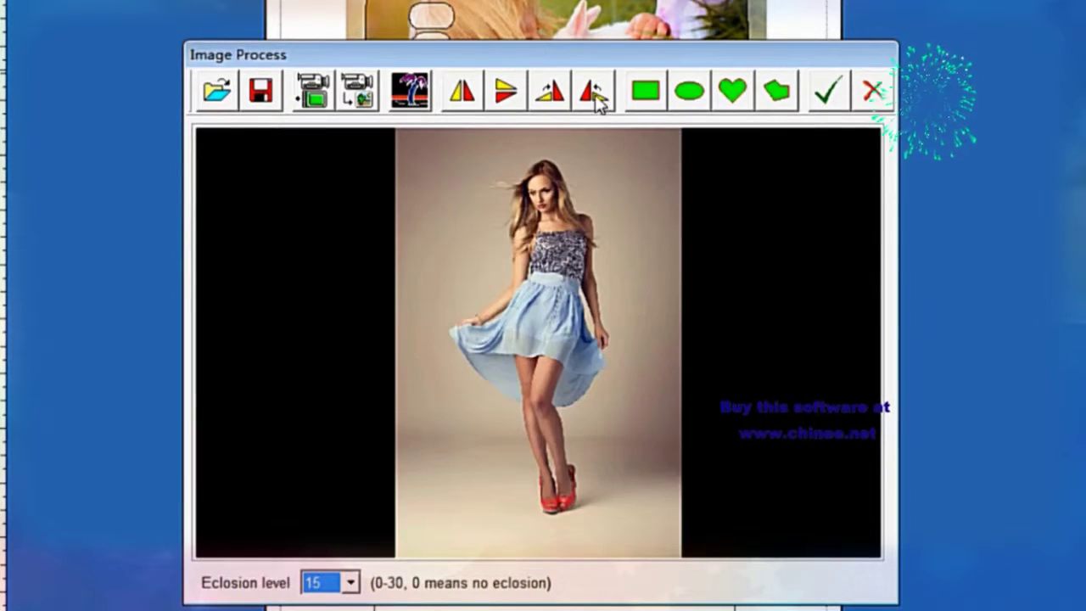
Rotate the standing woman's photo 90 degrees counterclockwise, crop it with a full-width rectangle around her, and insert it as background
{"action": "left_click", "coordinate": [596, 95]}
{"action": "left_click", "coordinate": [636, 95]}
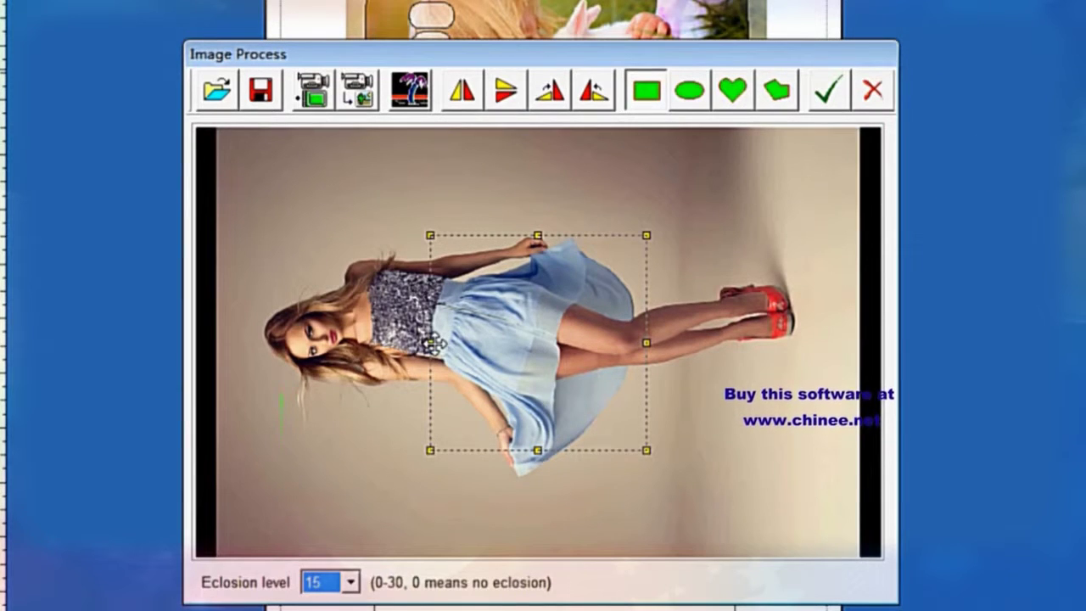
{"action": "left_click_drag", "start_coordinate": [430, 342], "coordinate": [195, 313]}
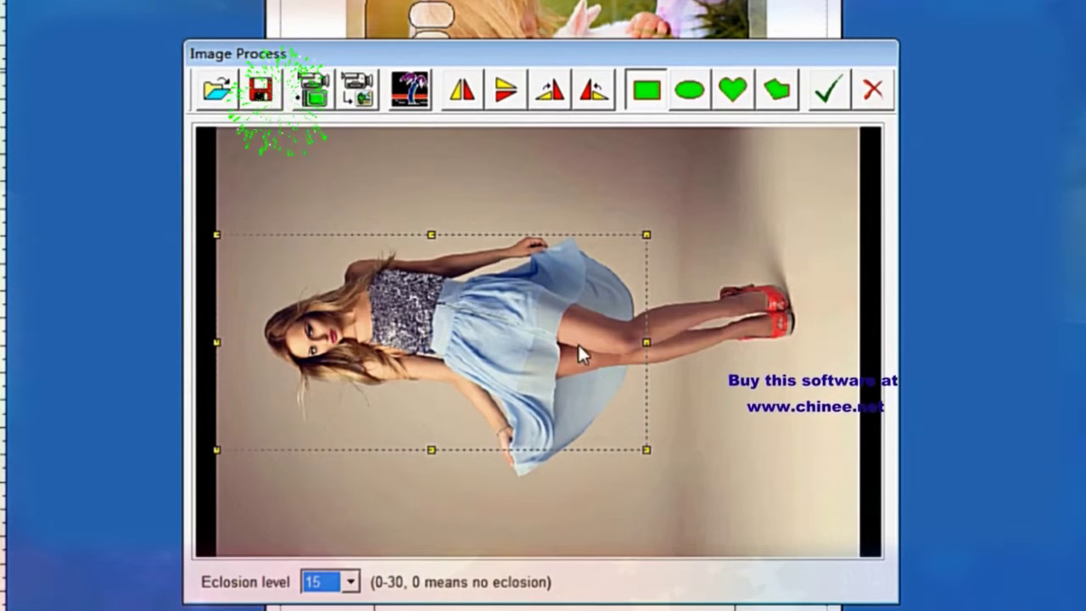
{"action": "left_click_drag", "start_coordinate": [645, 341], "coordinate": [858, 346]}
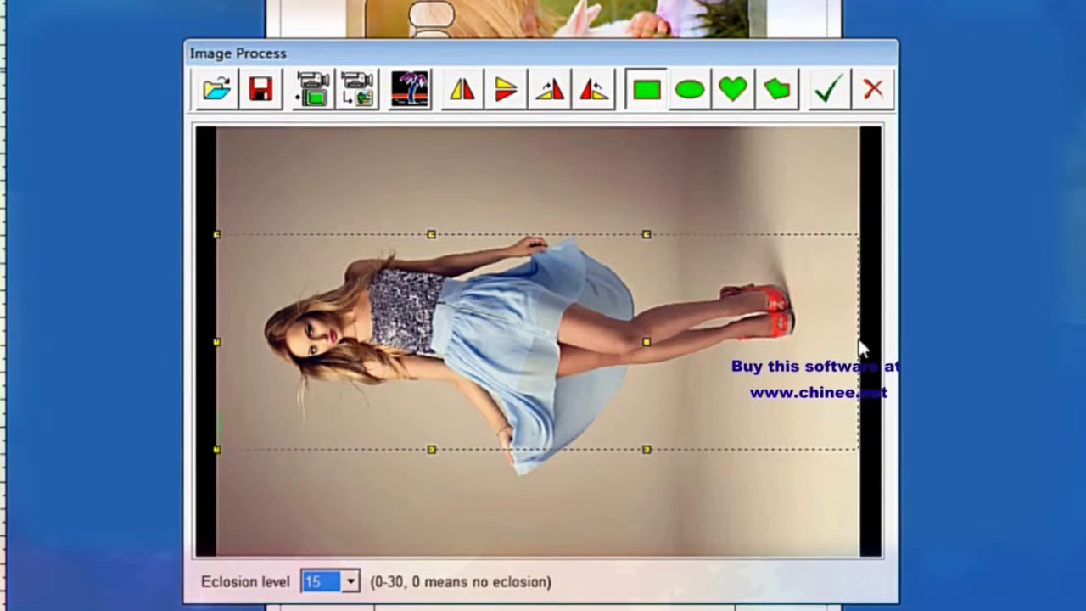
{"action": "left_click_drag", "start_coordinate": [536, 449], "coordinate": [536, 544]}
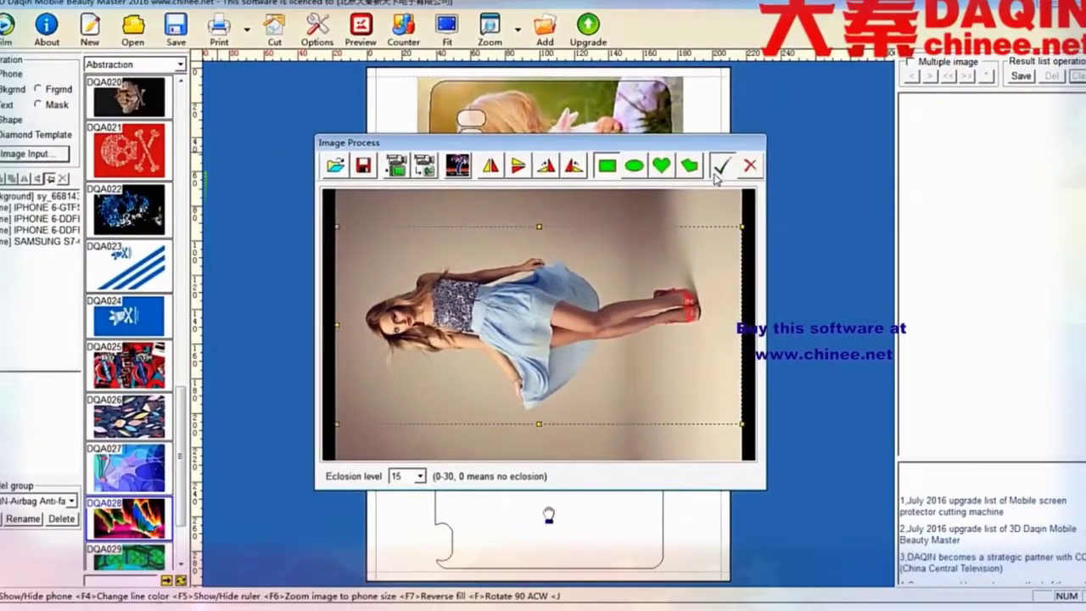
{"action": "left_click", "coordinate": [792, 113]}
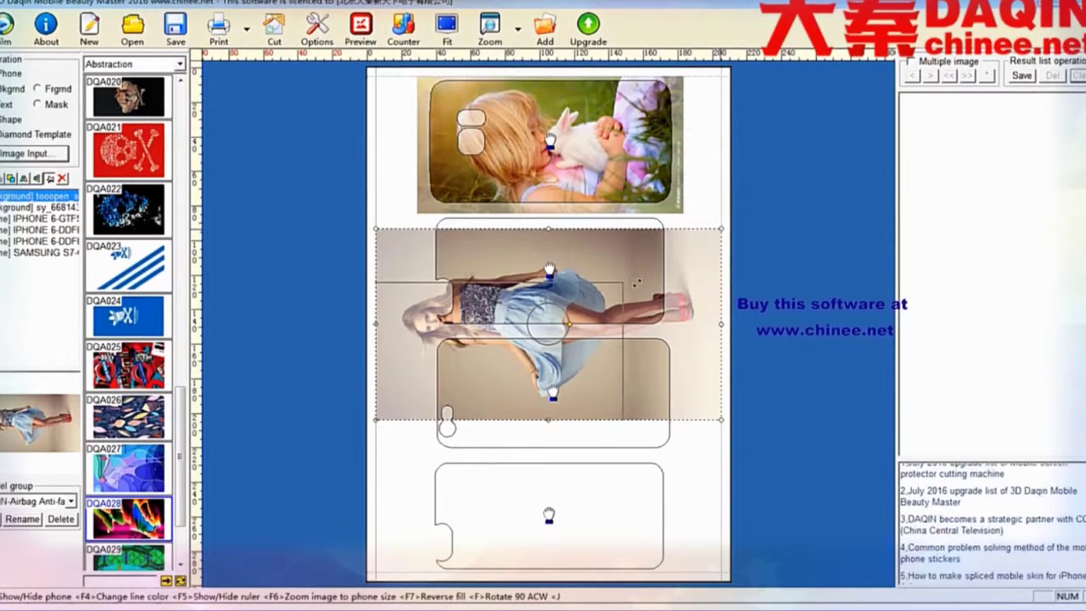
Scale down the standing woman's photo and move it onto the second phone outline so it just covers the outline
{"action": "left_click_drag", "start_coordinate": [720, 233], "coordinate": [641, 273]}
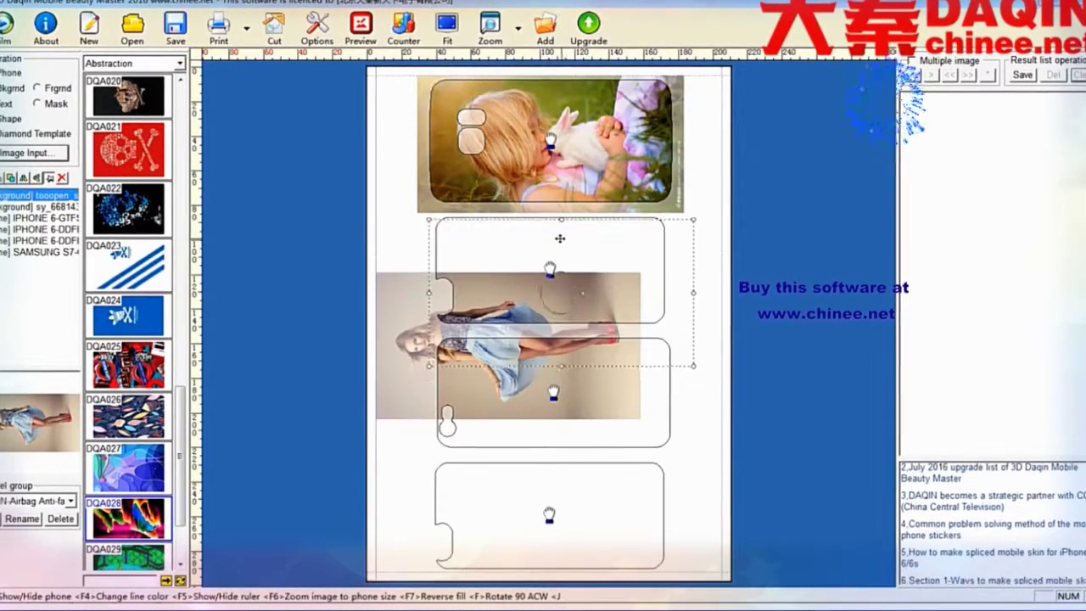
{"action": "left_click", "coordinate": [559, 231]}
{"action": "key", "text": "F7"}
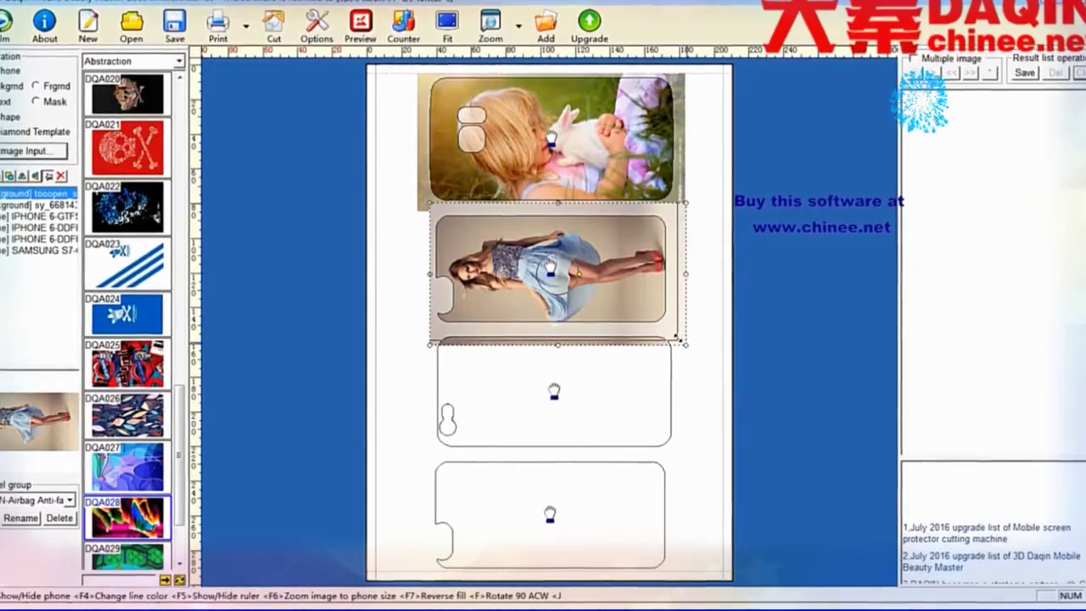
{"action": "left_click_drag", "start_coordinate": [677, 338], "coordinate": [649, 324]}
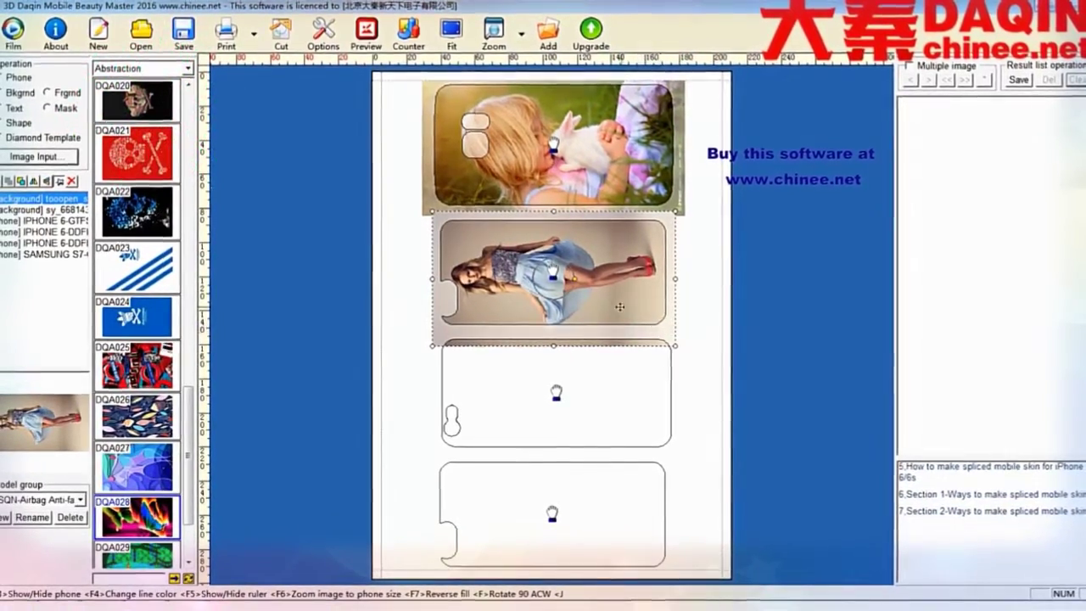
{"action": "left_click", "coordinate": [695, 327]}
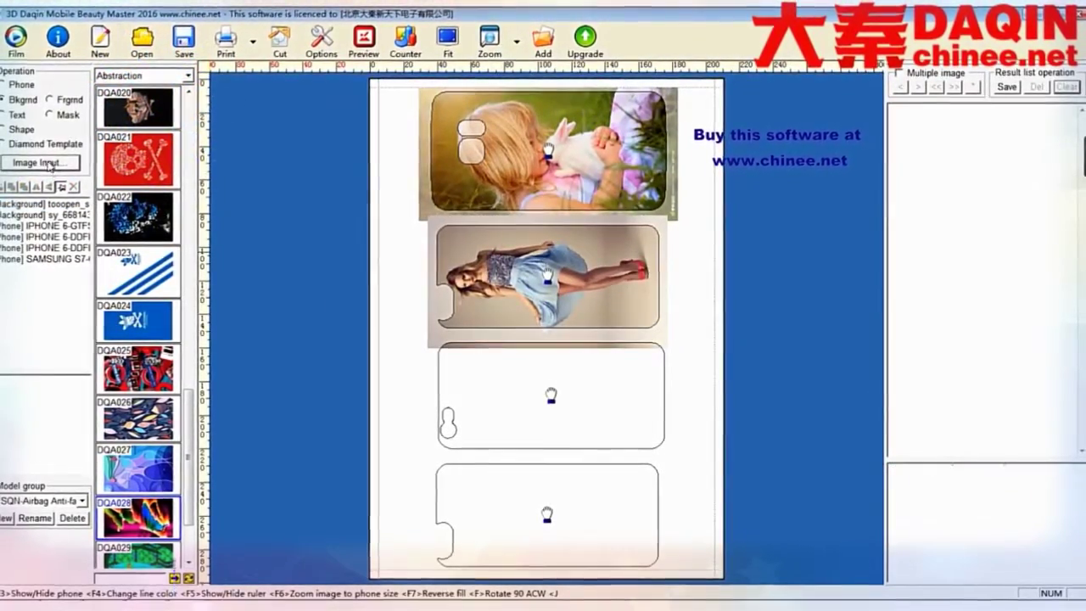
Load DQD017.jpg from the desktop as another background image for processing
{"action": "double_click", "coordinate": [551, 395]}
{"action": "left_click", "coordinate": [335, 169]}
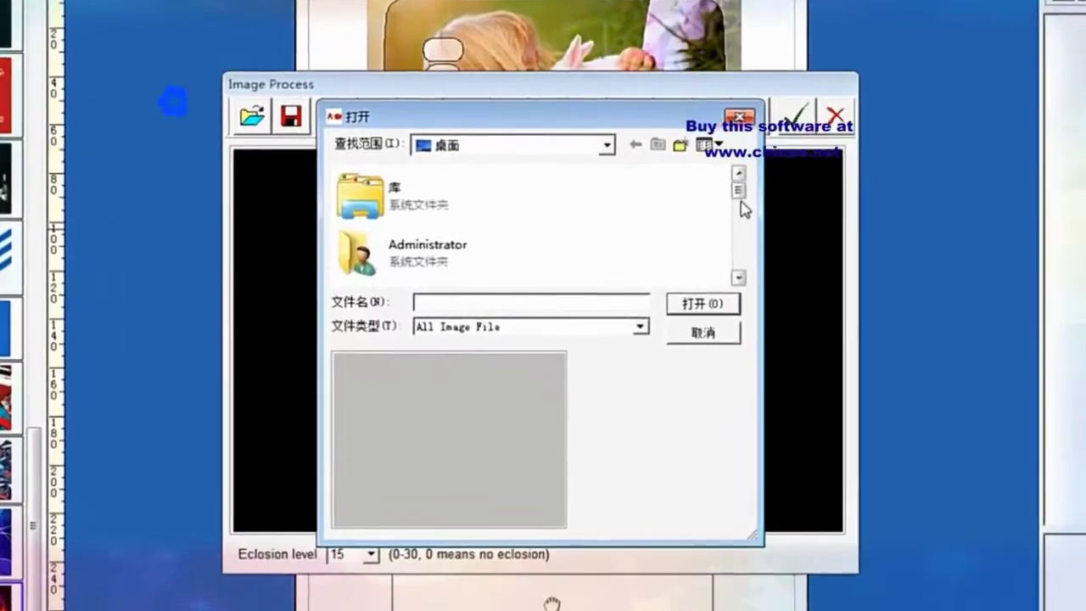
{"action": "left_click_drag", "start_coordinate": [720, 205], "coordinate": [724, 281]}
{"action": "scroll", "coordinate": [767, 273], "scroll_direction": "up", "scroll_amount": 5}
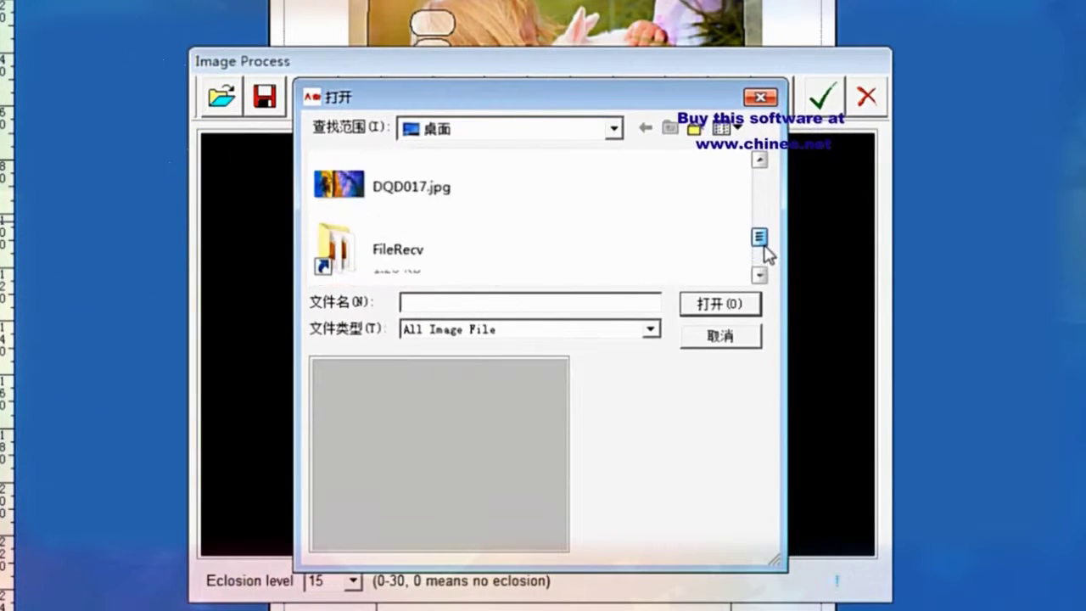
{"action": "left_click", "coordinate": [376, 243]}
{"action": "left_click", "coordinate": [700, 303]}
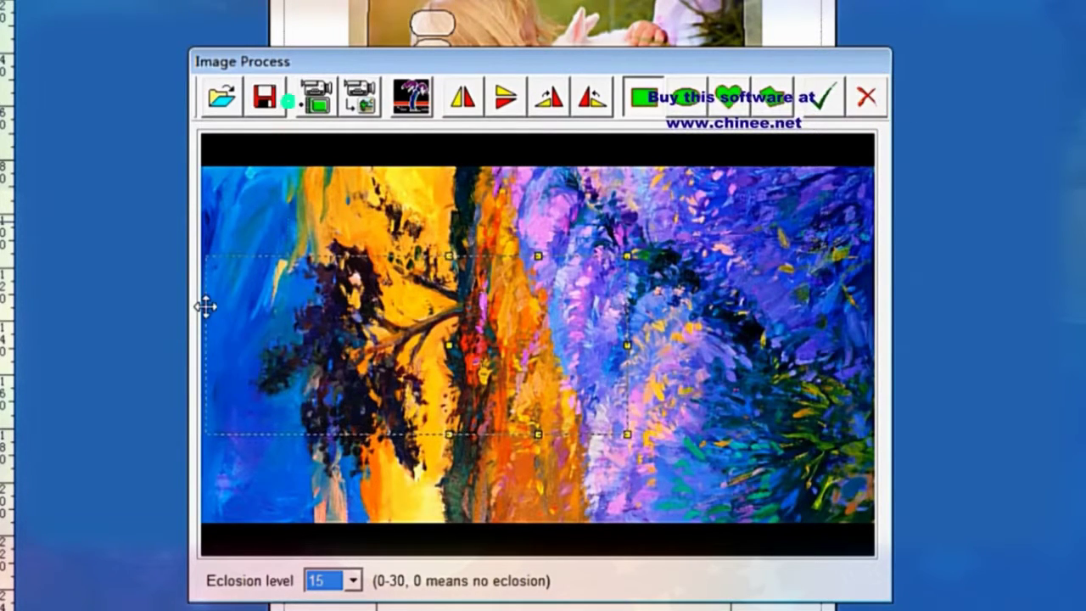
Crop the tree painting with a nearly full-width rectangle, trimming its upper and lower edges, and insert it as background
{"action": "left_click_drag", "start_coordinate": [205, 306], "coordinate": [204, 305]}
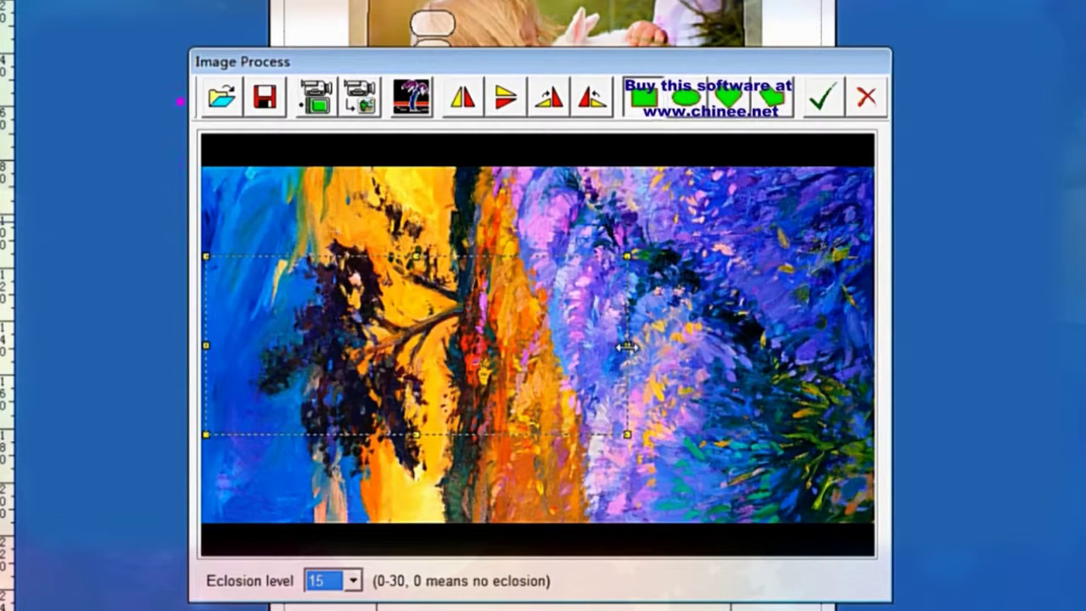
{"action": "left_click_drag", "start_coordinate": [764, 357], "coordinate": [863, 378]}
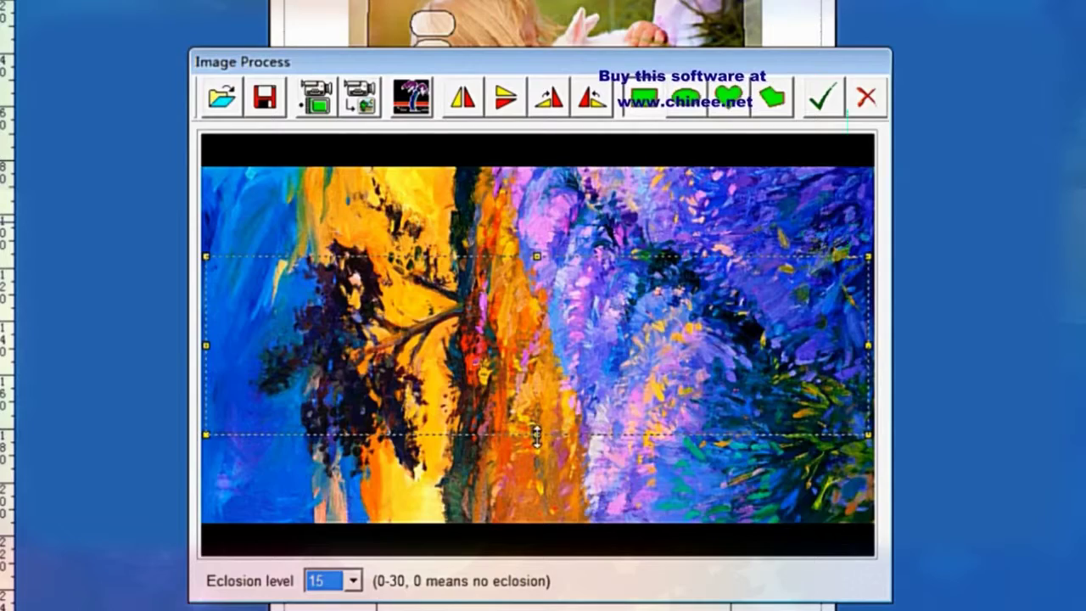
{"action": "left_click_drag", "start_coordinate": [527, 506], "coordinate": [526, 523]}
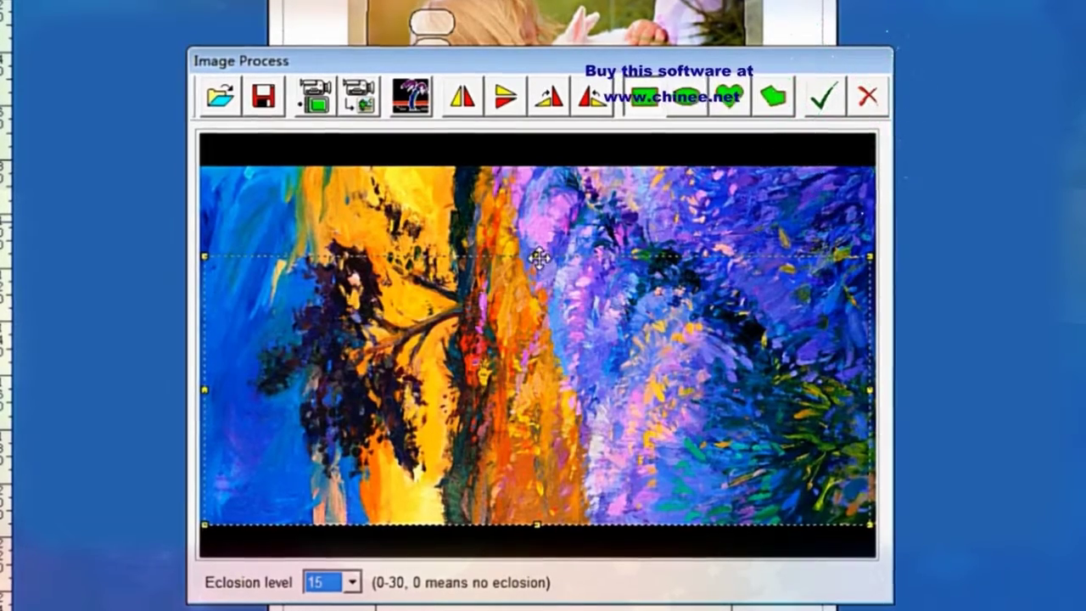
{"action": "left_click_drag", "start_coordinate": [537, 255], "coordinate": [537, 235]}
{"action": "left_click_drag", "start_coordinate": [529, 298], "coordinate": [529, 257]}
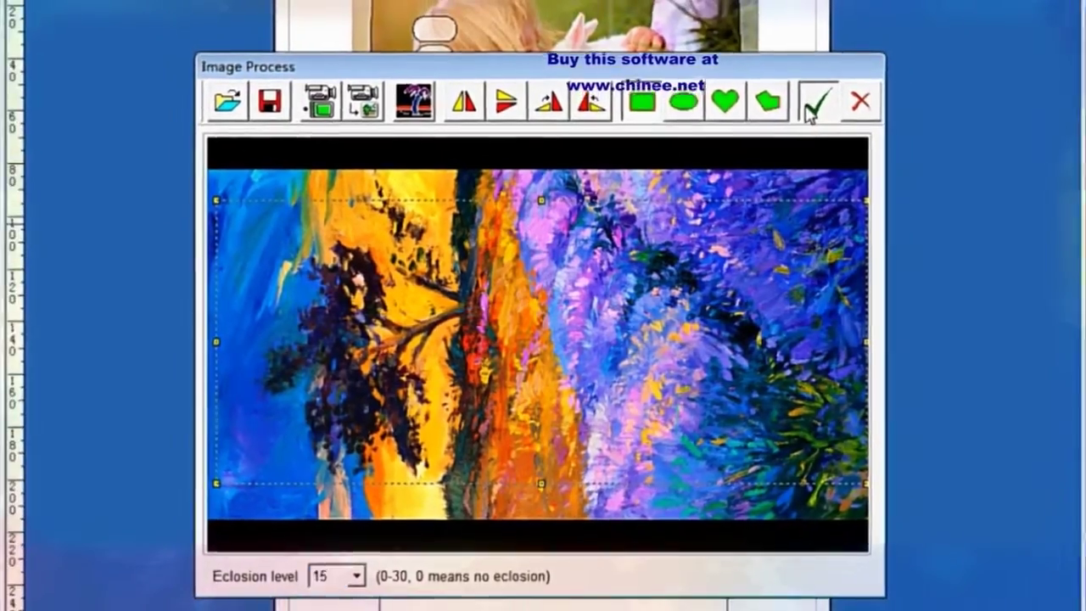
{"action": "left_click", "coordinate": [830, 90]}
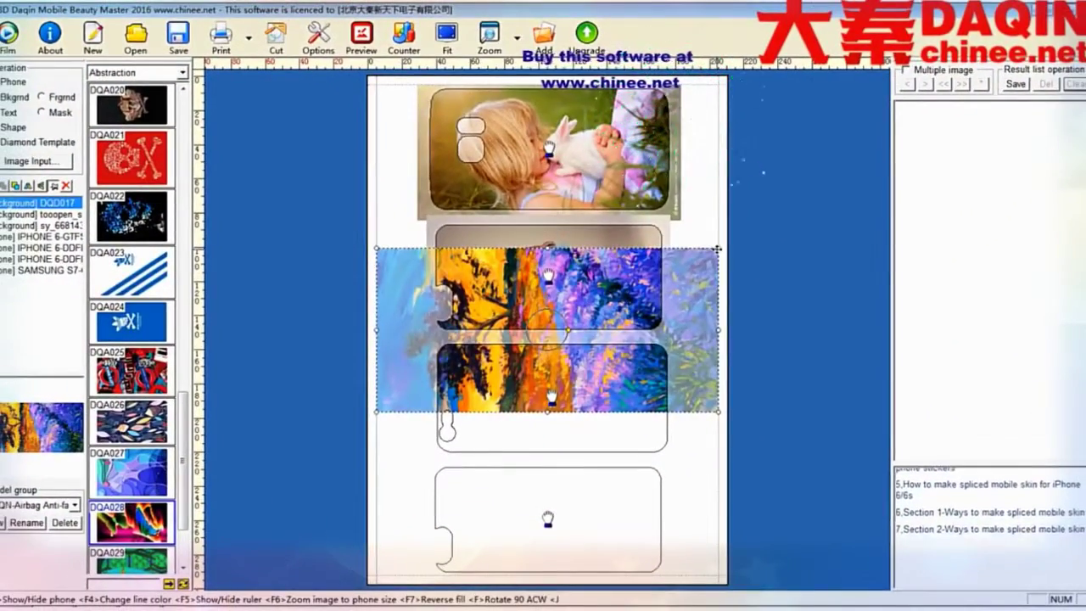
Move the tree painting onto the third phone outline and scale it to just cover the outline
{"action": "left_click_drag", "start_coordinate": [624, 298], "coordinate": [624, 297]}
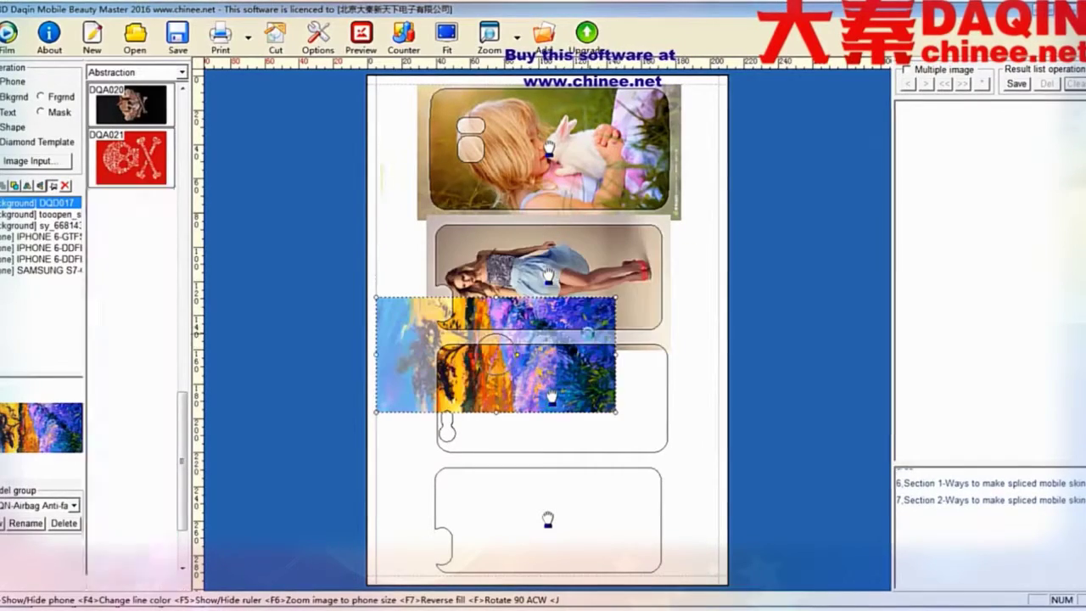
{"action": "left_click_drag", "start_coordinate": [587, 333], "coordinate": [640, 372]}
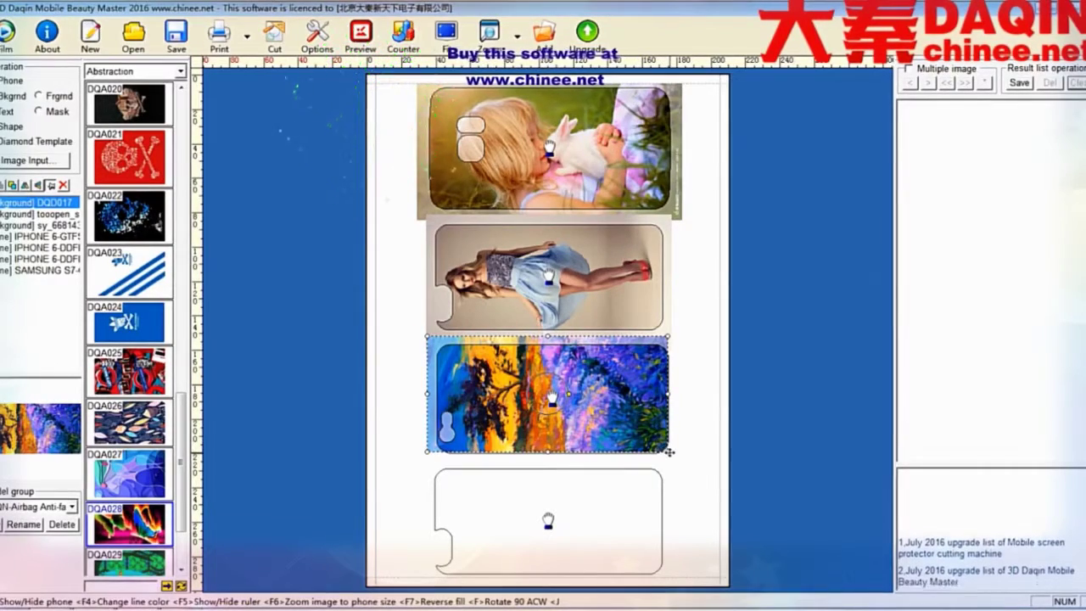
{"action": "left_click_drag", "start_coordinate": [670, 452], "coordinate": [684, 459]}
{"action": "left_click_drag", "start_coordinate": [598, 427], "coordinate": [586, 442]}
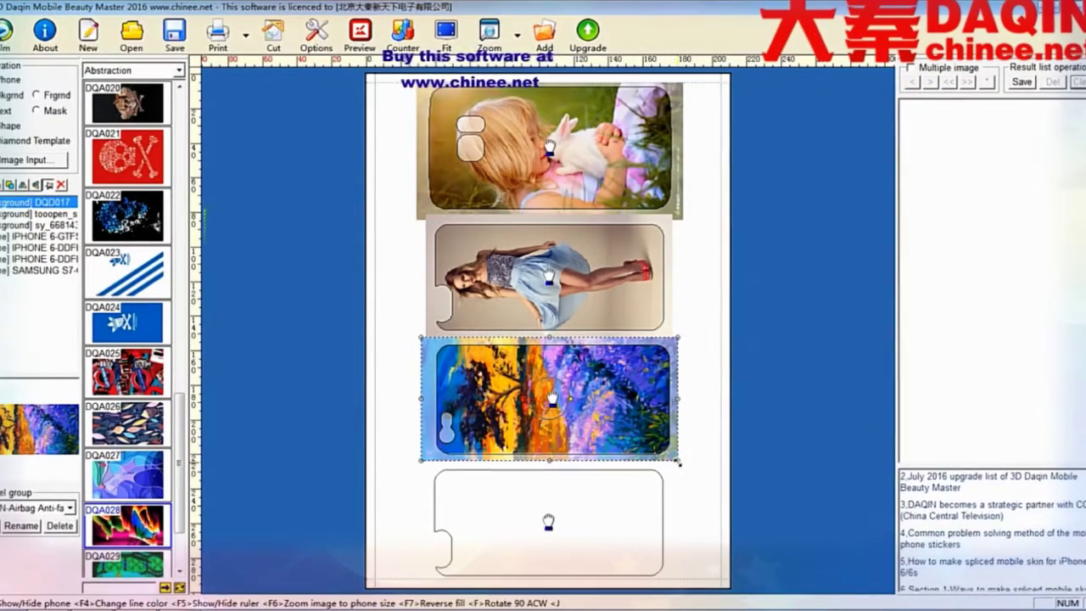
{"action": "left_click_drag", "start_coordinate": [679, 466], "coordinate": [681, 468]}
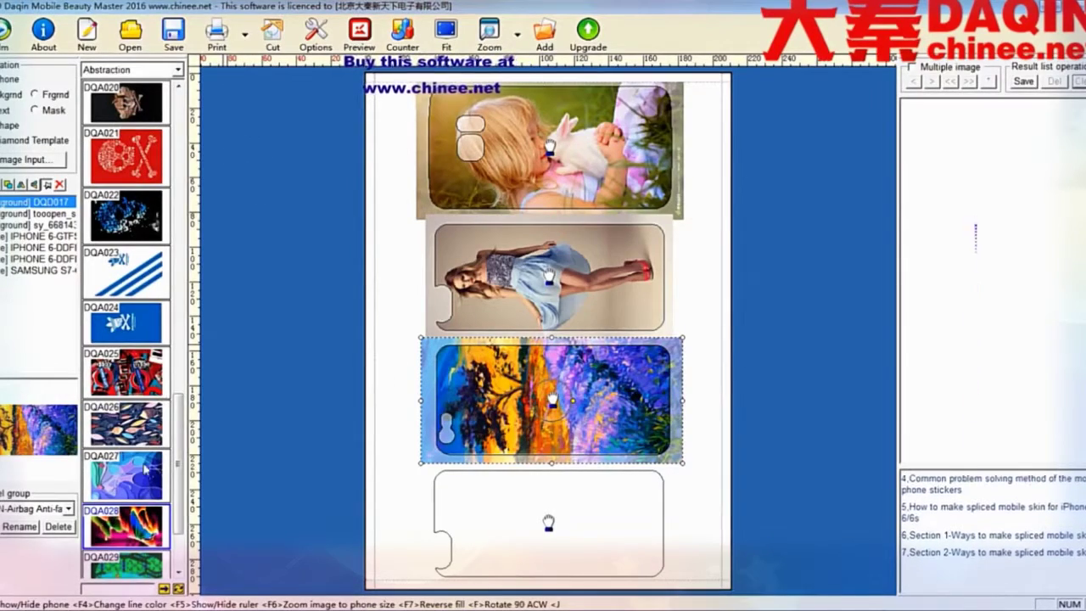
{"action": "left_click", "coordinate": [405, 499]}
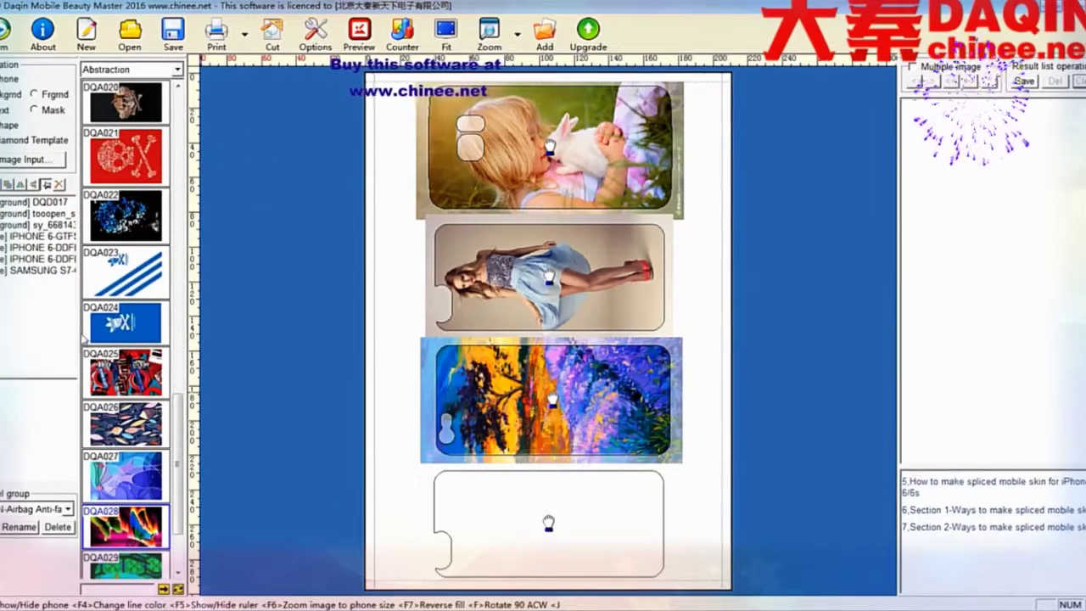
Load the butterfly image DQA028.jpg from the desktop and insert it uncropped as background
{"action": "left_click", "coordinate": [58, 182]}
{"action": "left_click", "coordinate": [333, 172]}
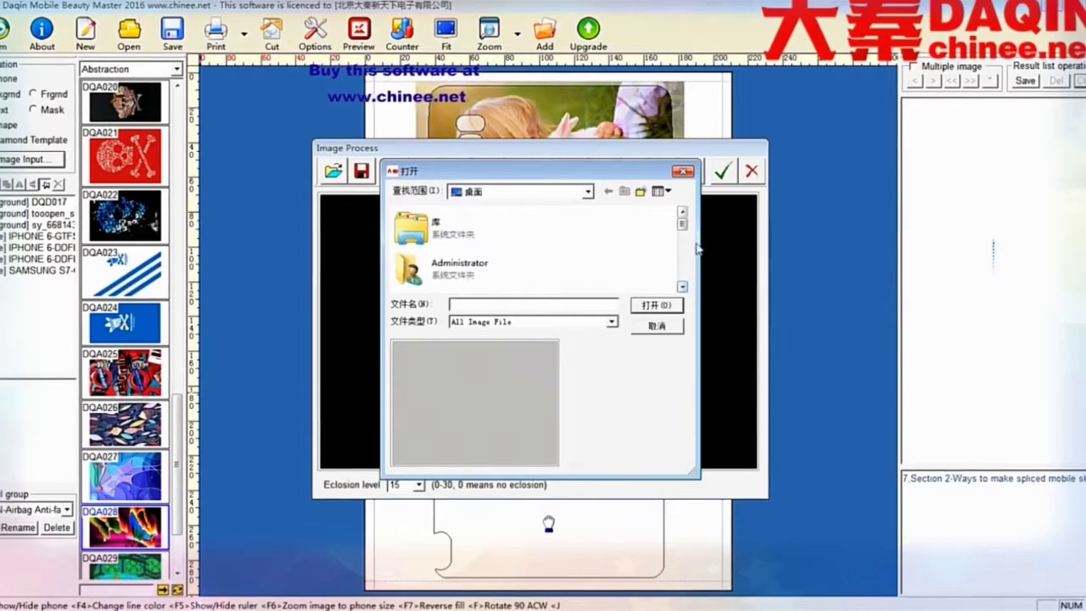
{"action": "left_click_drag", "start_coordinate": [686, 227], "coordinate": [689, 264]}
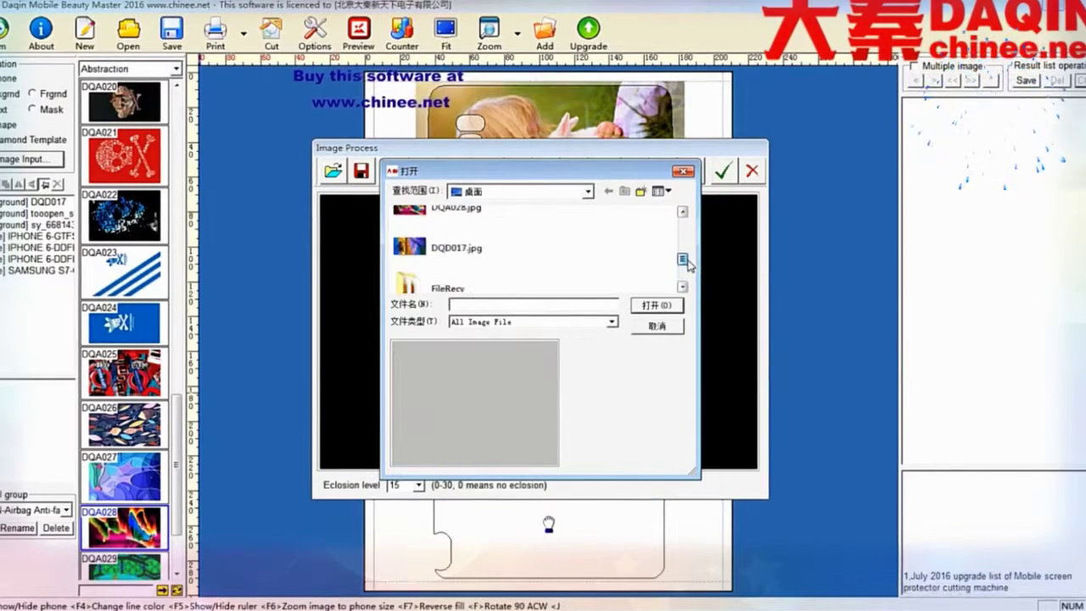
{"action": "left_click", "coordinate": [450, 210]}
{"action": "left_click", "coordinate": [656, 304]}
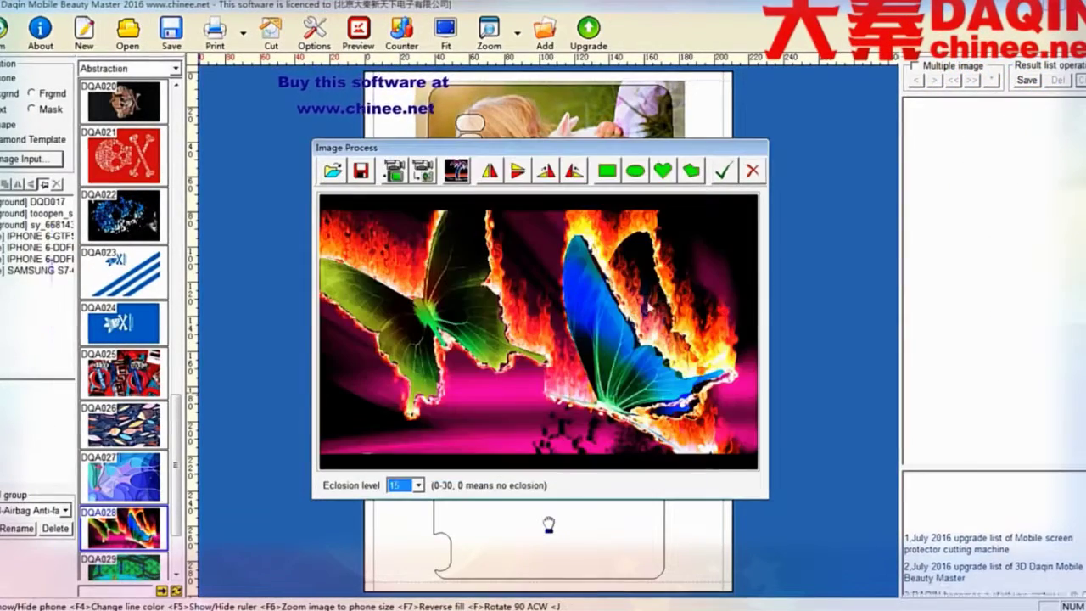
{"action": "left_click", "coordinate": [722, 171]}
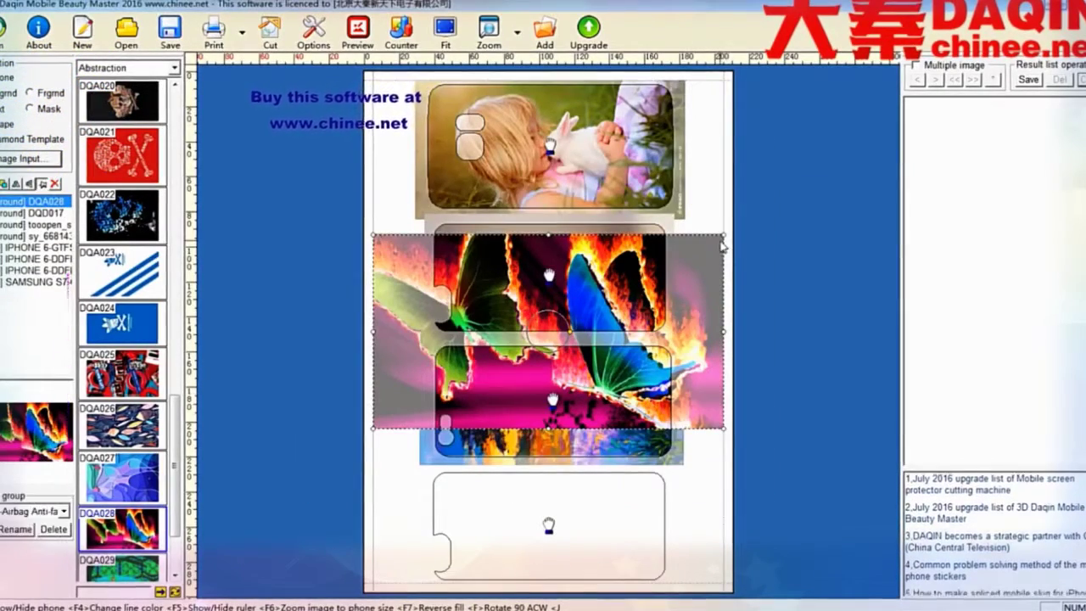
Scale down the butterfly image and move it onto the fourth phone outline so it covers the outline
{"action": "left_click_drag", "start_coordinate": [724, 242], "coordinate": [622, 291]}
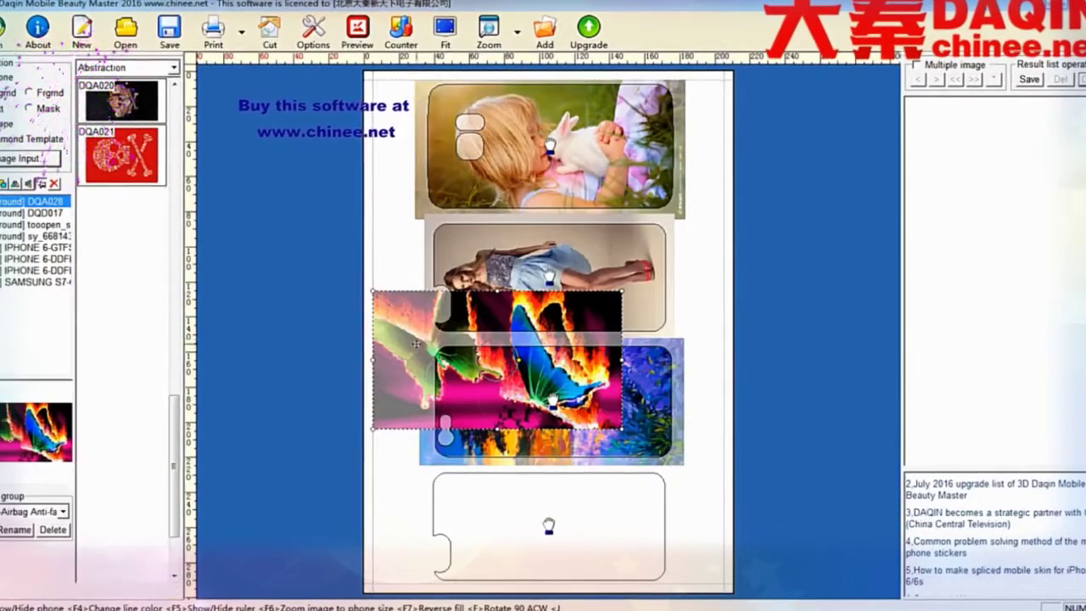
{"action": "left_click", "coordinate": [431, 483]}
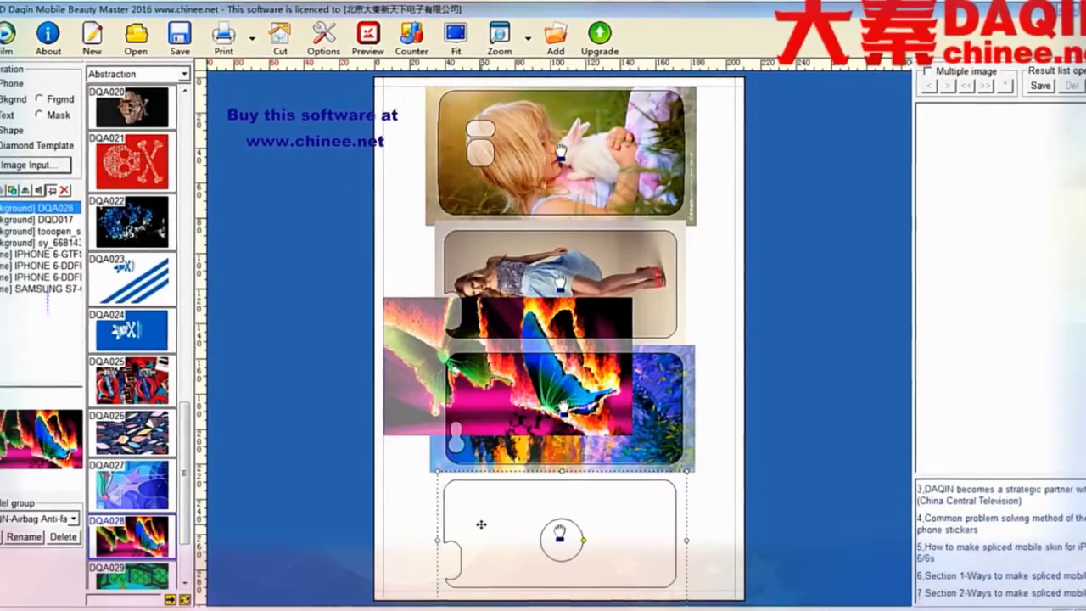
{"action": "left_click", "coordinate": [480, 523]}
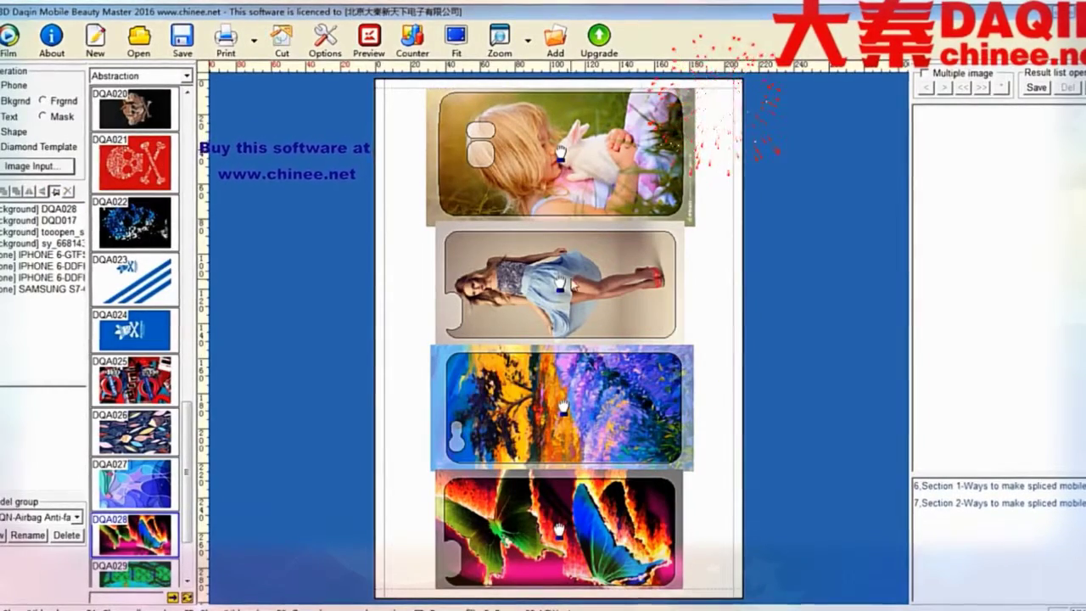
Flip the four phone outlines together with the woman and tree painting backgrounds vertically, and start printing the page
{"action": "left_click_drag", "start_coordinate": [492, 131], "coordinate": [726, 600]}
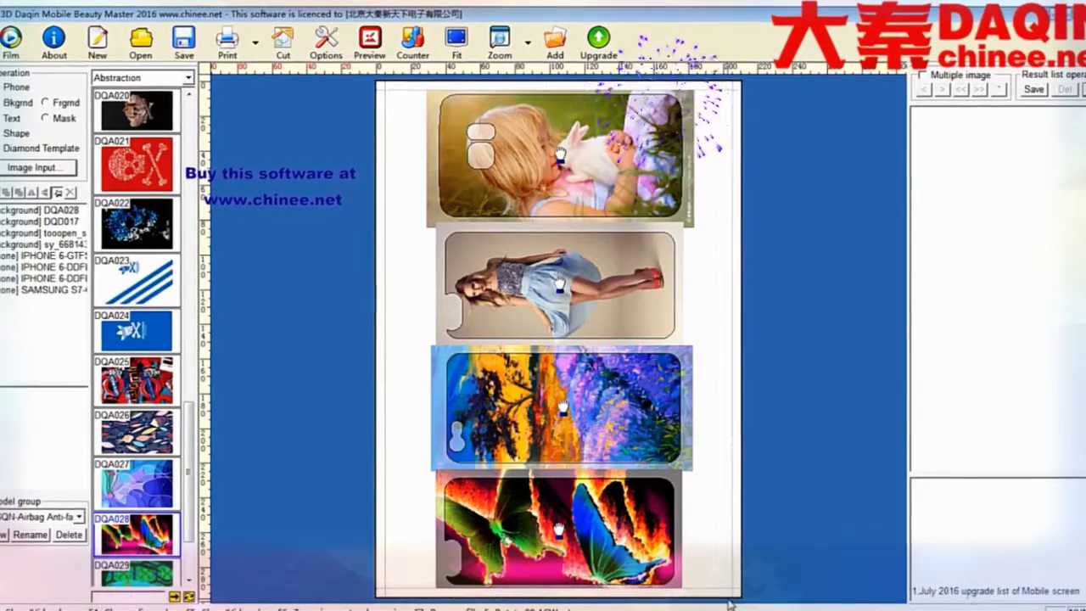
{"action": "left_click_drag", "start_coordinate": [407, 94], "coordinate": [721, 594]}
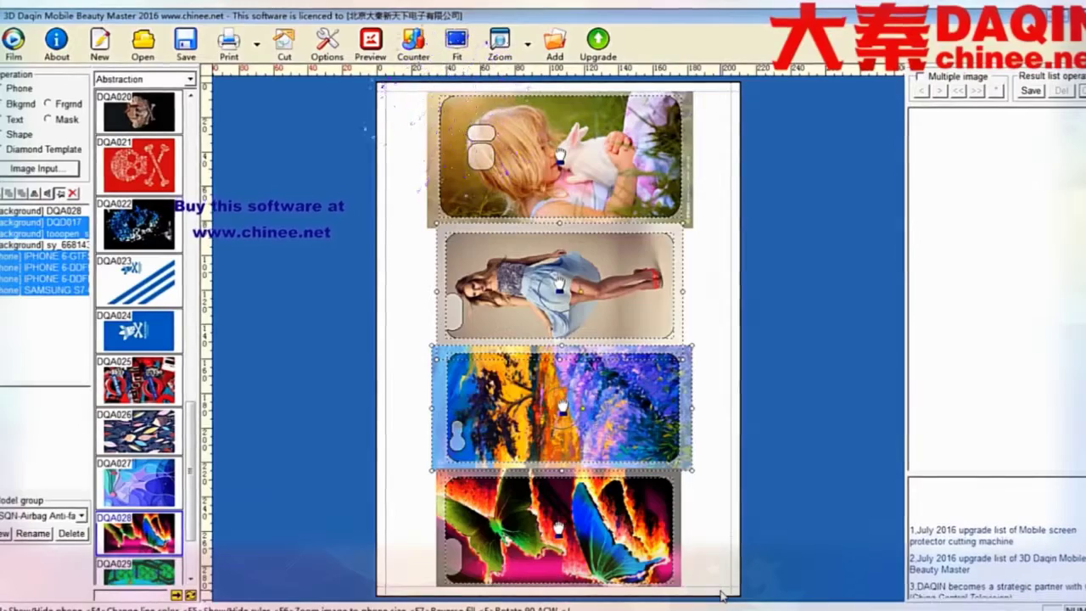
{"action": "left_click", "coordinate": [51, 195]}
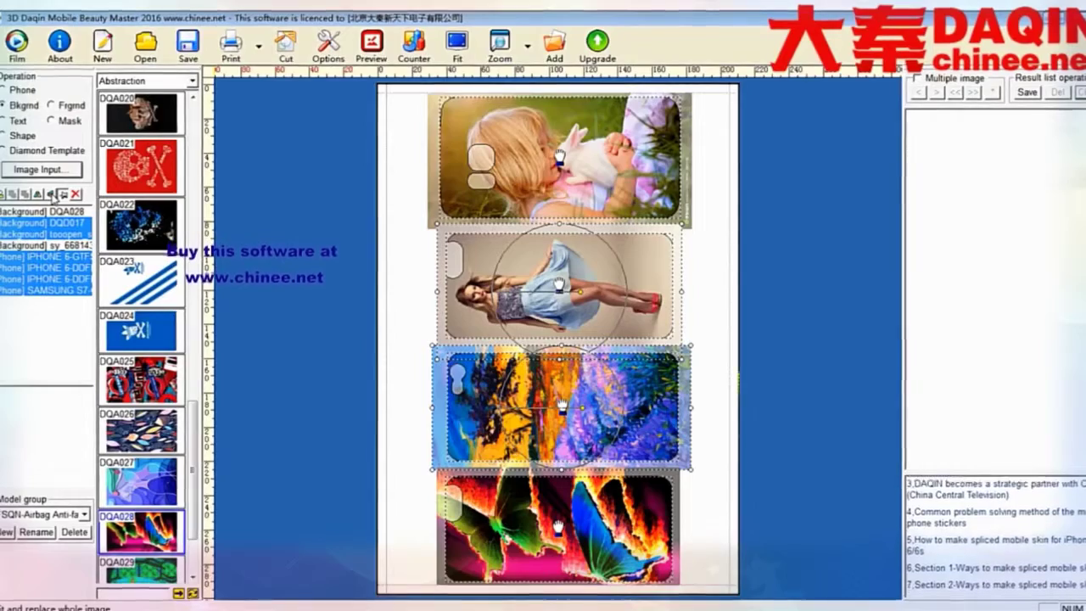
{"action": "left_click", "coordinate": [391, 302]}
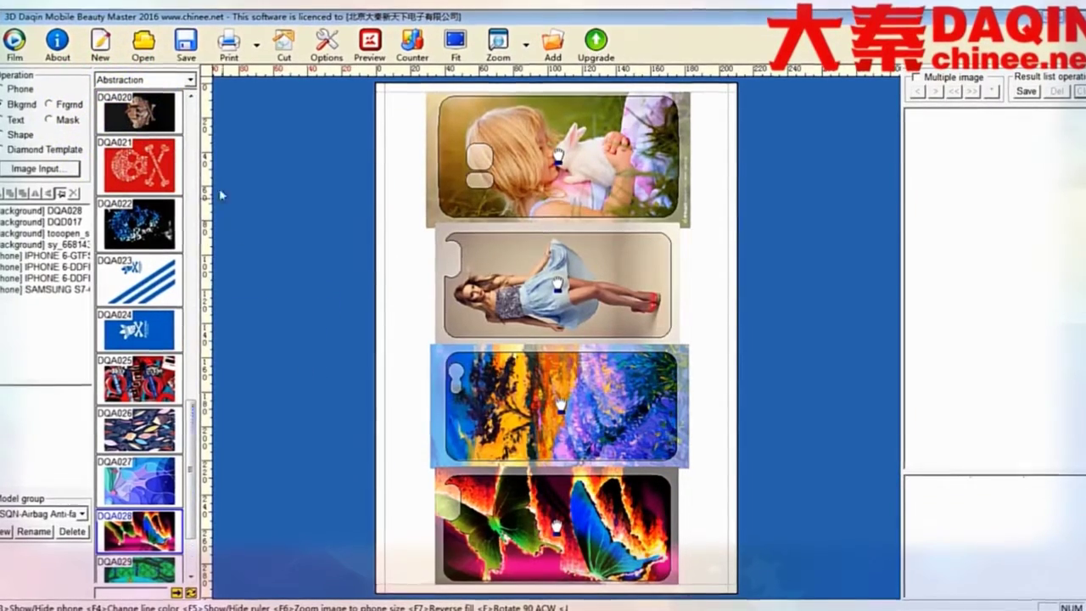
{"action": "key", "text": "ctrl+p"}
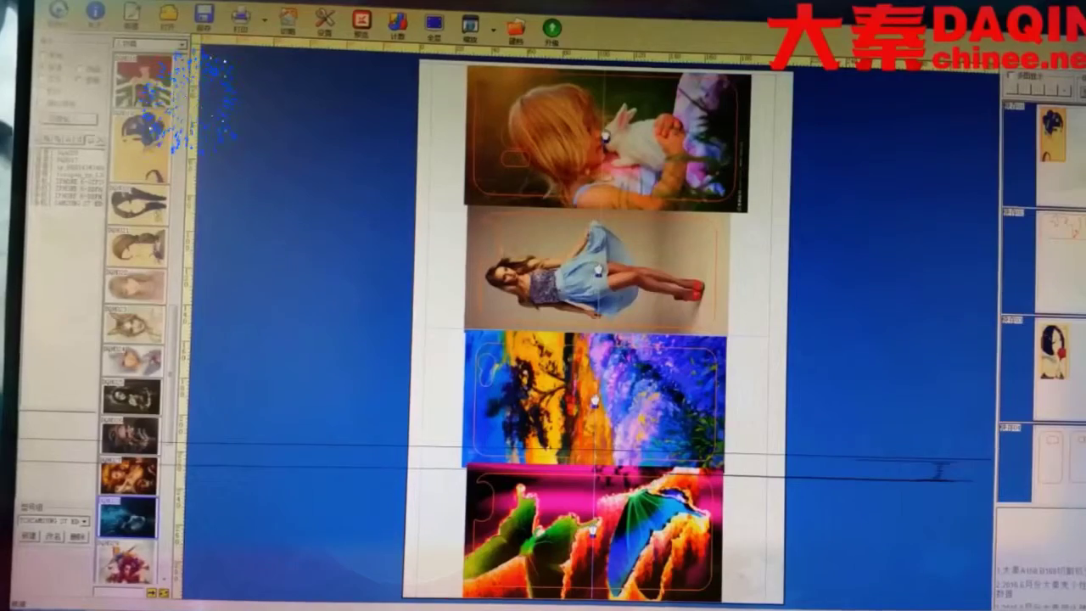